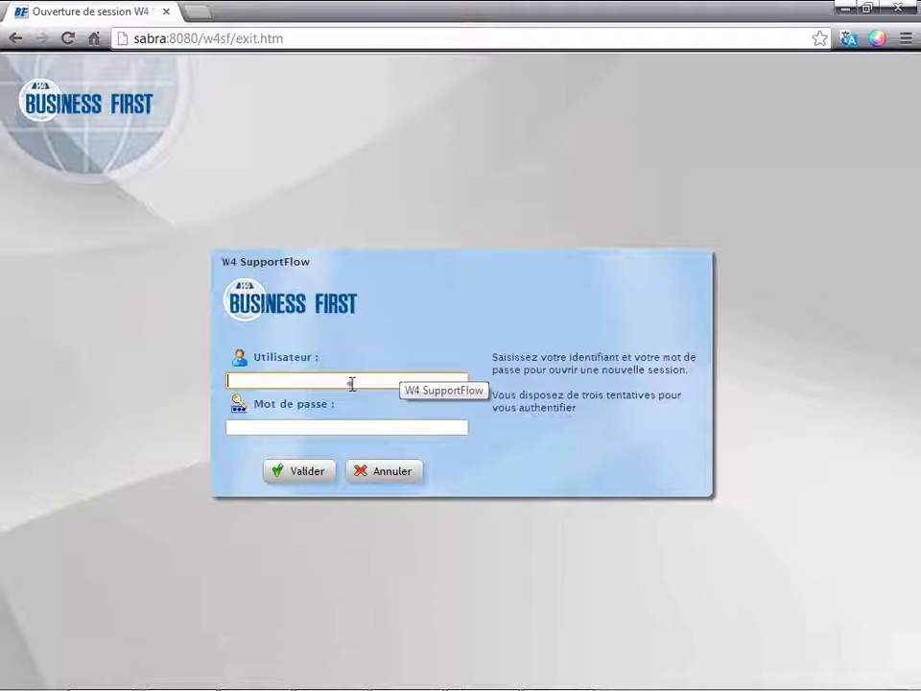
Sign in to the support portal with the customer's username.
type("nikos")
key("Return")
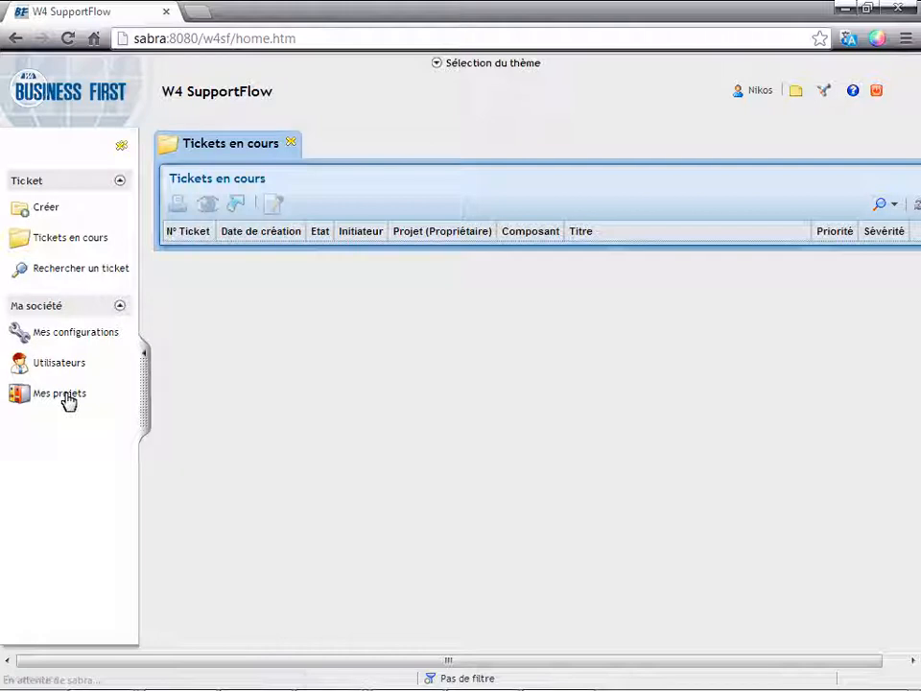
View the company's projects under Mes projets and select the EComm2 project.
left_click(68, 398)
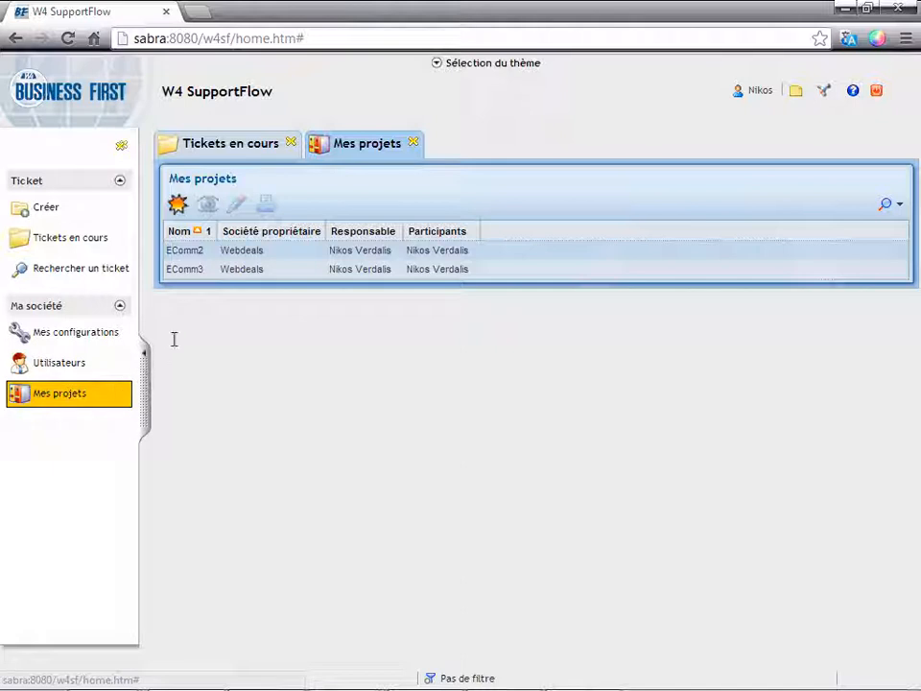
left_click(190, 251)
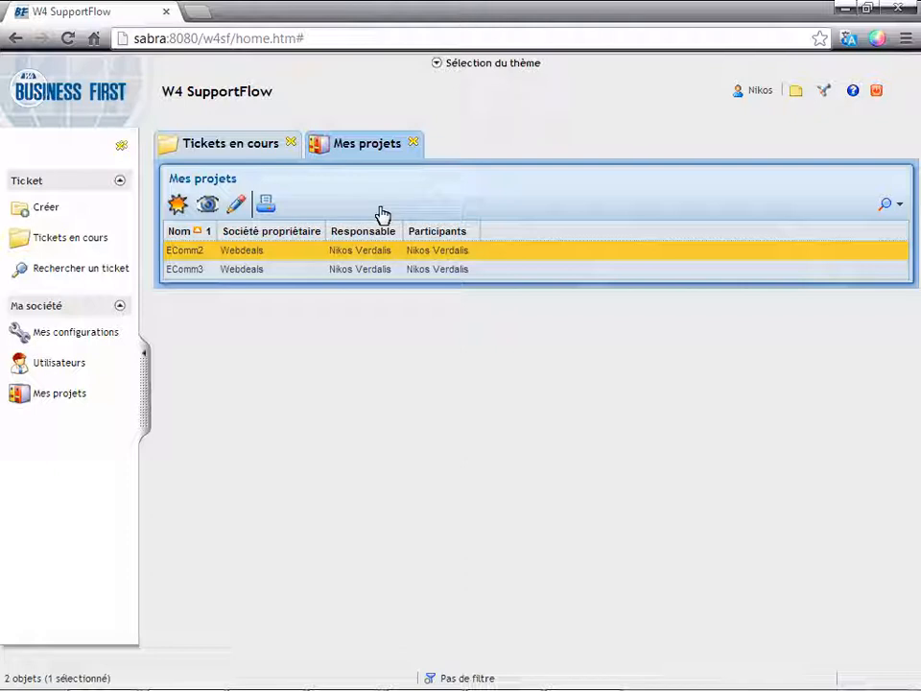
Start a new support ticket and assign it to the project EComm2 (Webdeals).
left_click(74, 217)
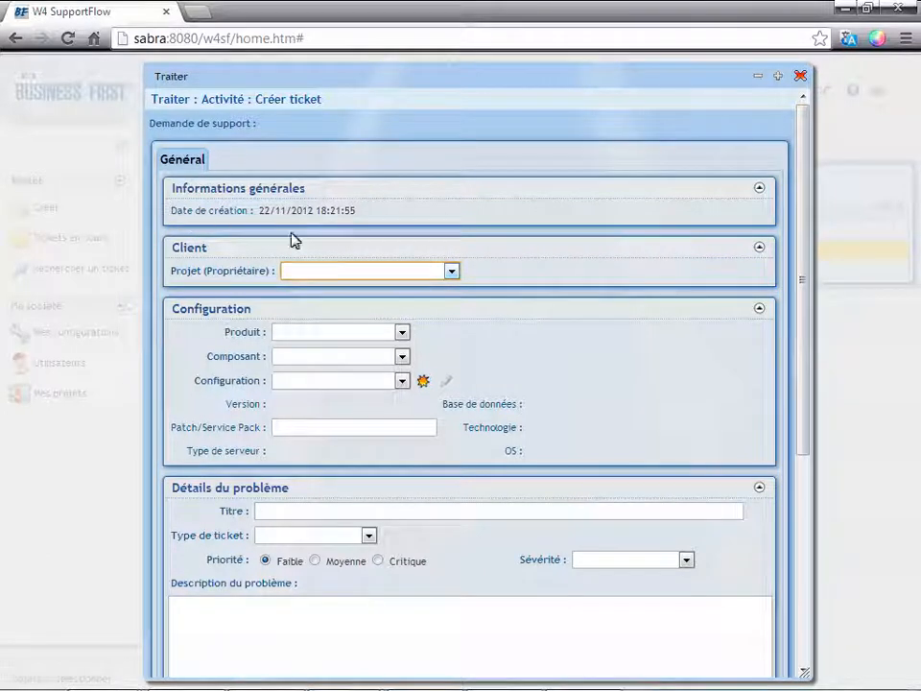
left_click(338, 279)
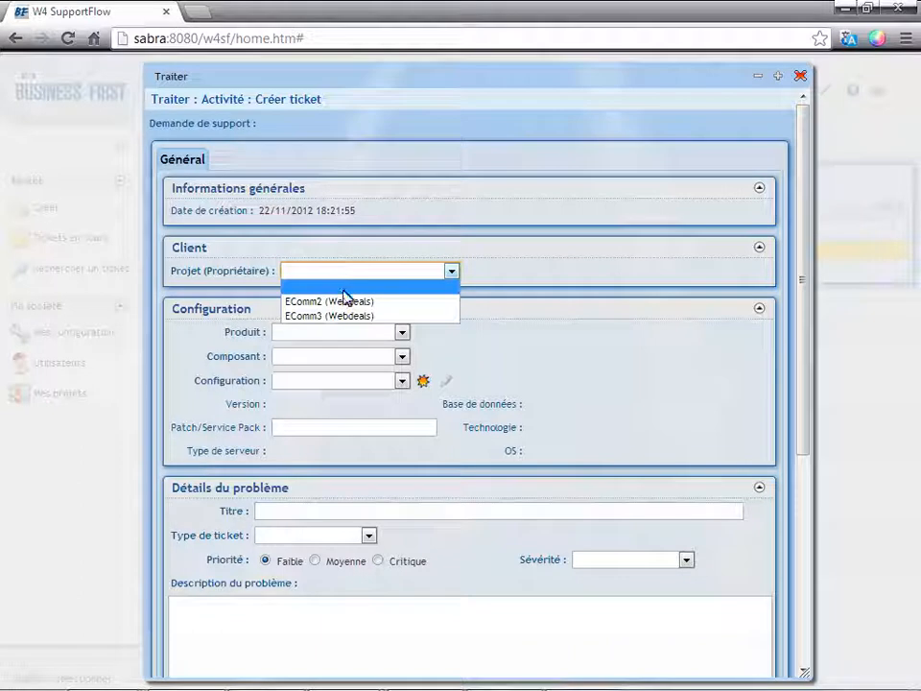
left_click(345, 308)
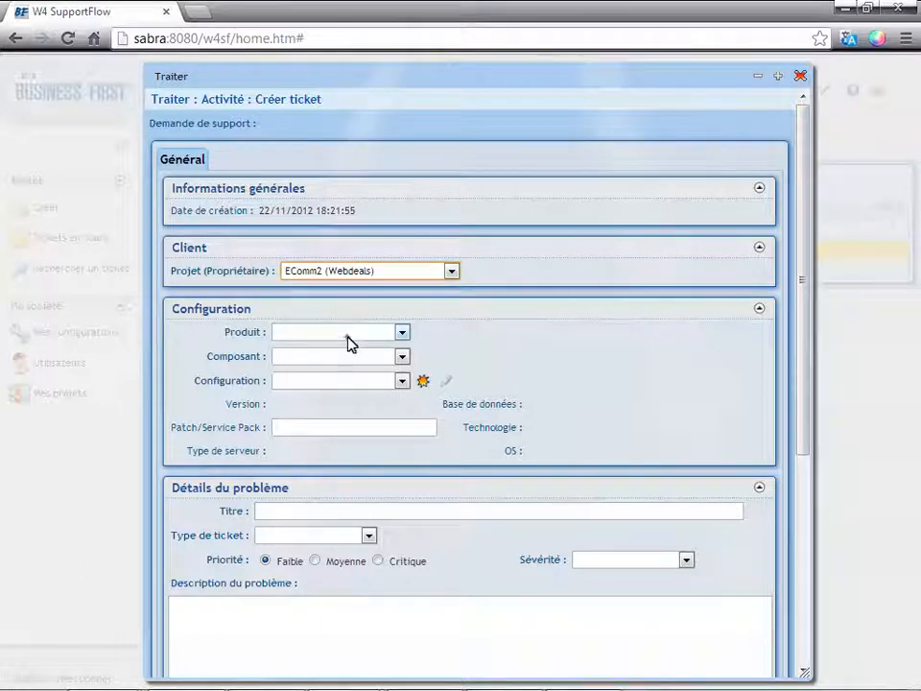
Set the ticket's product to Business First, its component to Application Composer and its configuration to Conf Eval8.9.
left_click(351, 334)
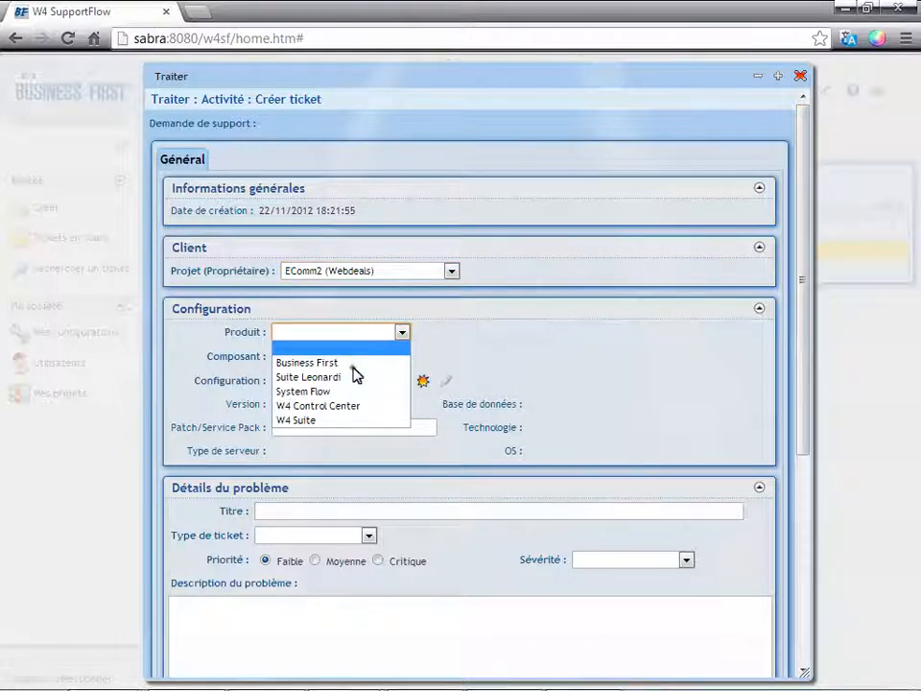
left_click(354, 364)
left_click(356, 358)
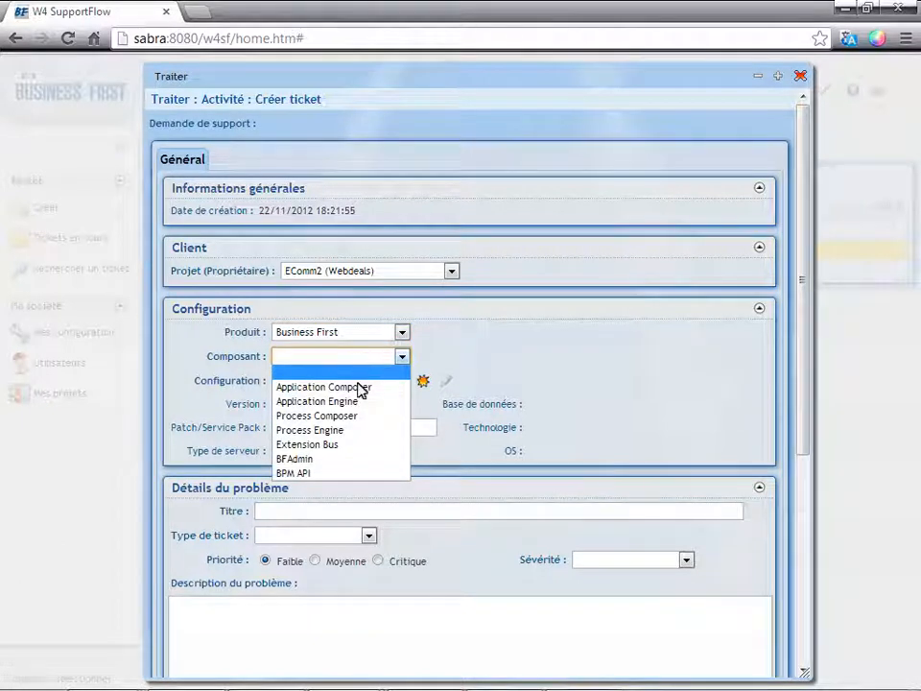
left_click(358, 387)
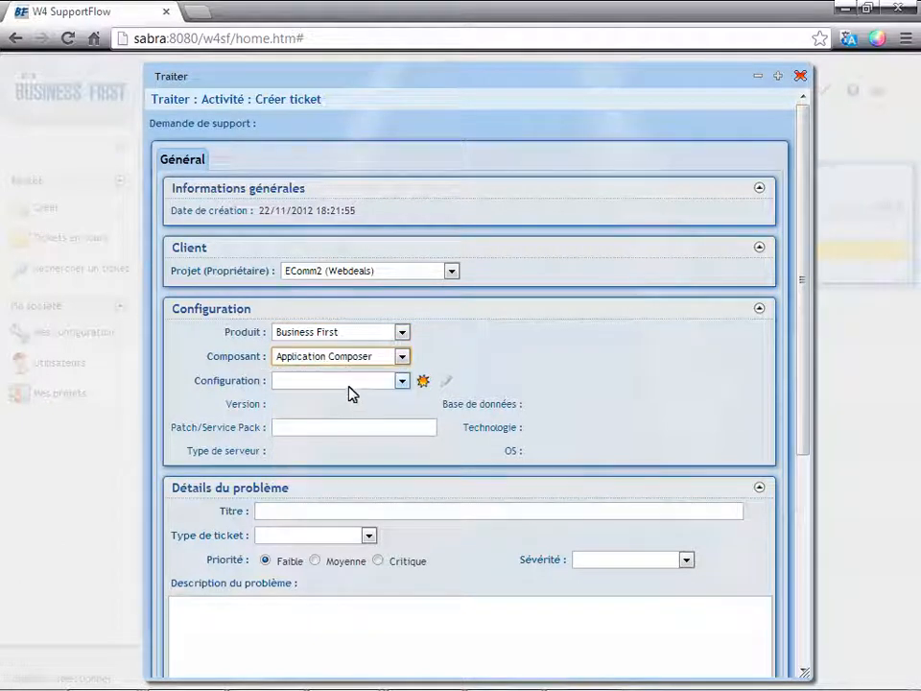
left_click(350, 385)
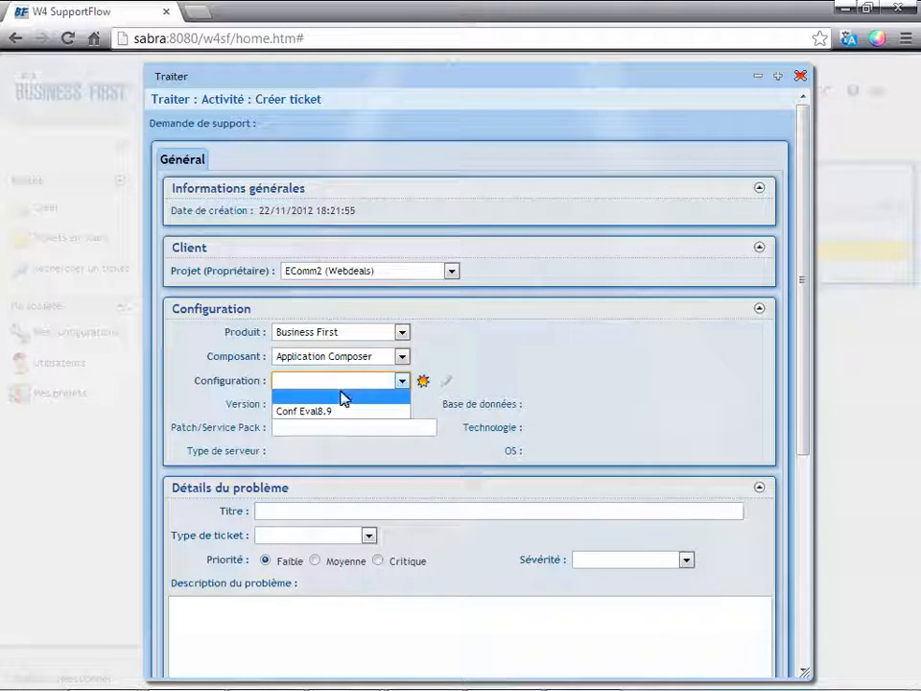
left_click(343, 413)
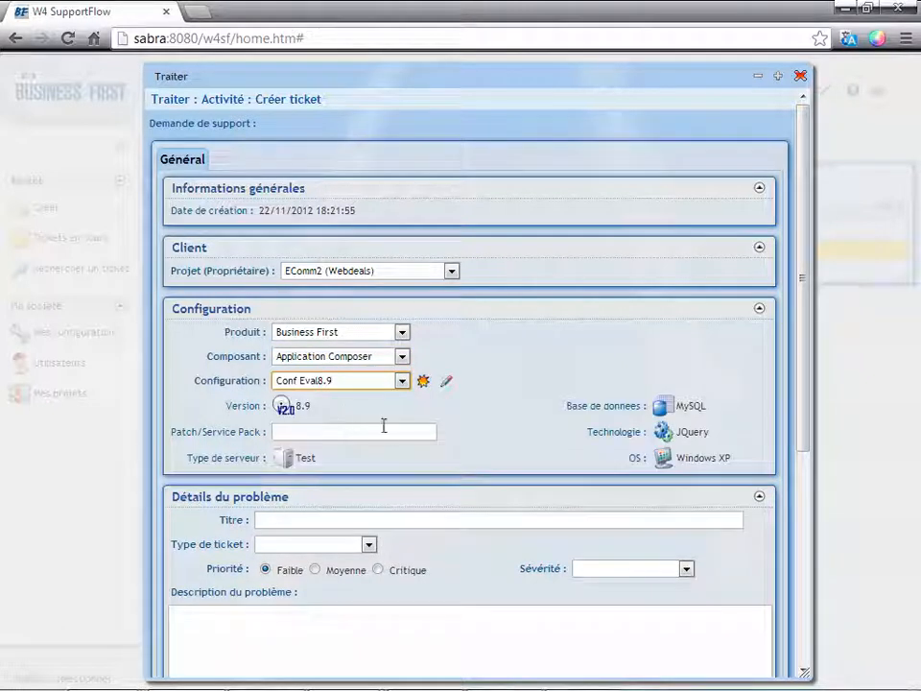
Title the ticket "Problème lors de l'introspection d'une BD mySQL".
left_click(413, 522)
type("Pr")
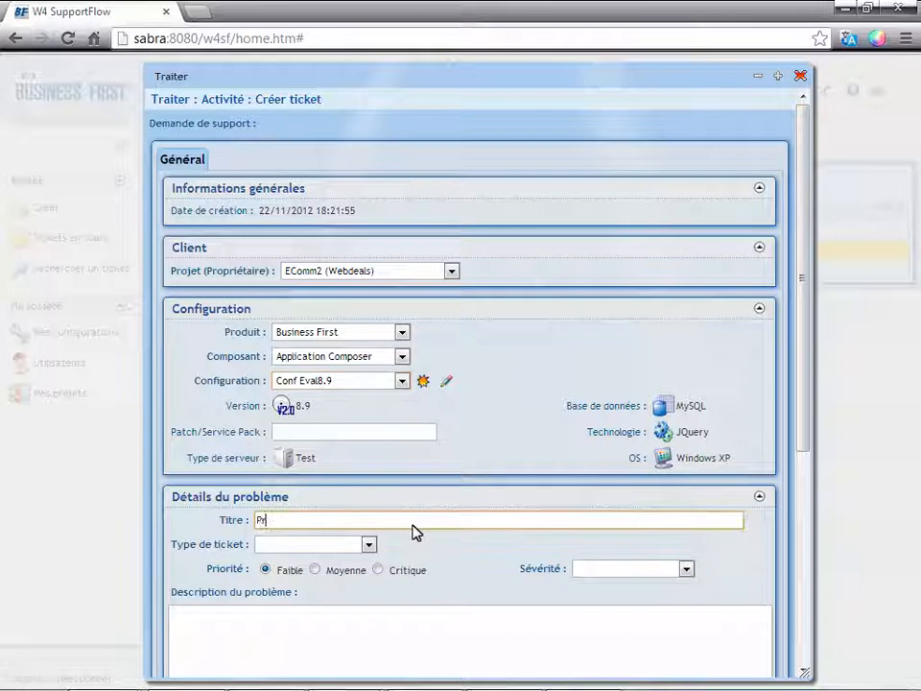
type("oblème lo")
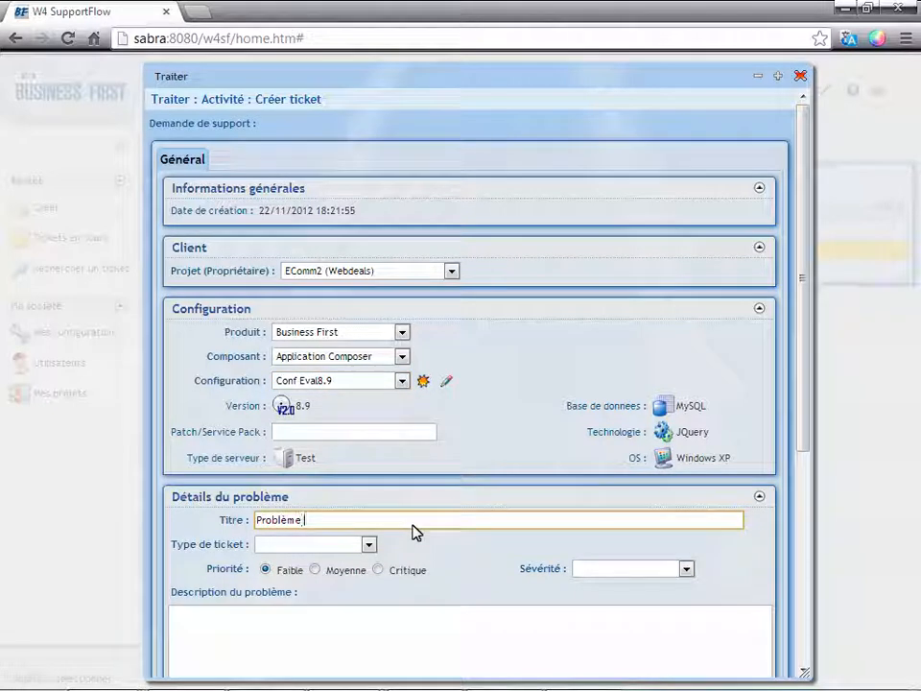
type("rs de l'introspection d'une BD mySQL")
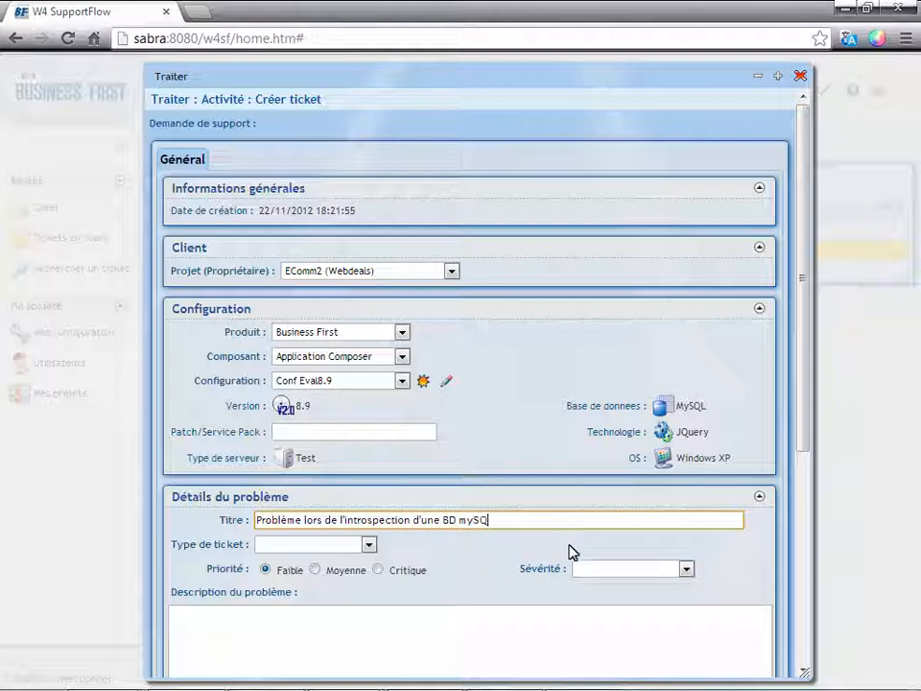
Classify the ticket as type Bug with priority Moyenne and severity Moyenne.
left_click(369, 546)
left_click(354, 590)
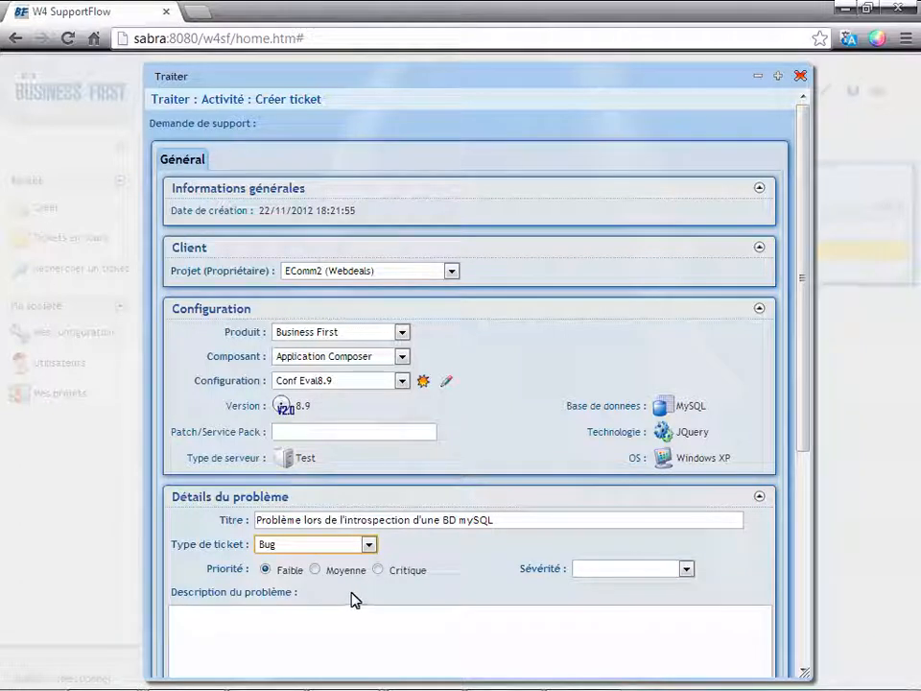
left_click(316, 570)
left_click(693, 567)
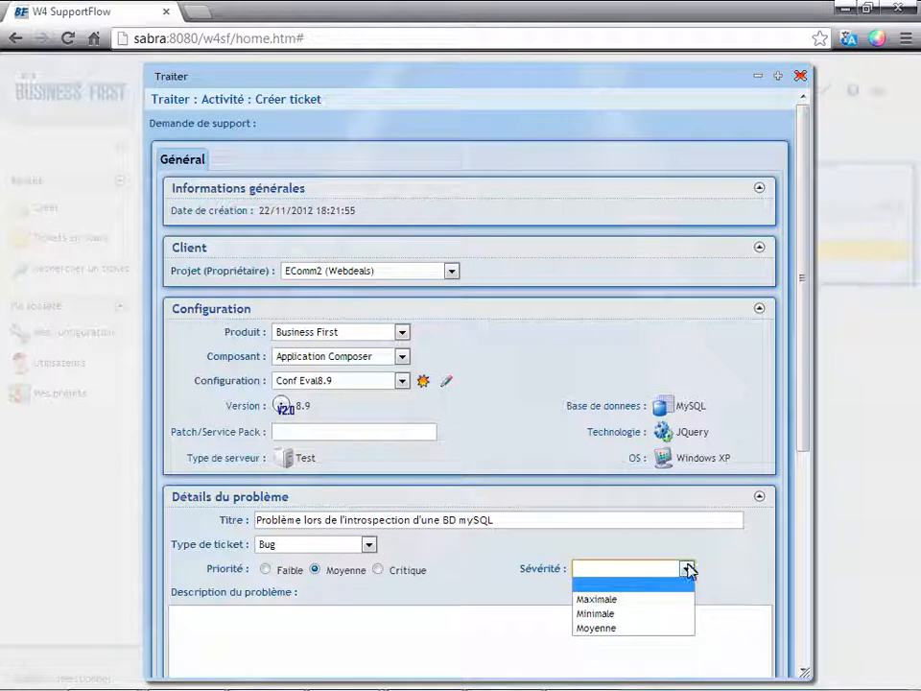
left_click(640, 629)
Describe the problem as "A la découverte d'une BD, il y a échec et je n'obtiens aucun résultat.".
scroll(796, 471, "down", 3)
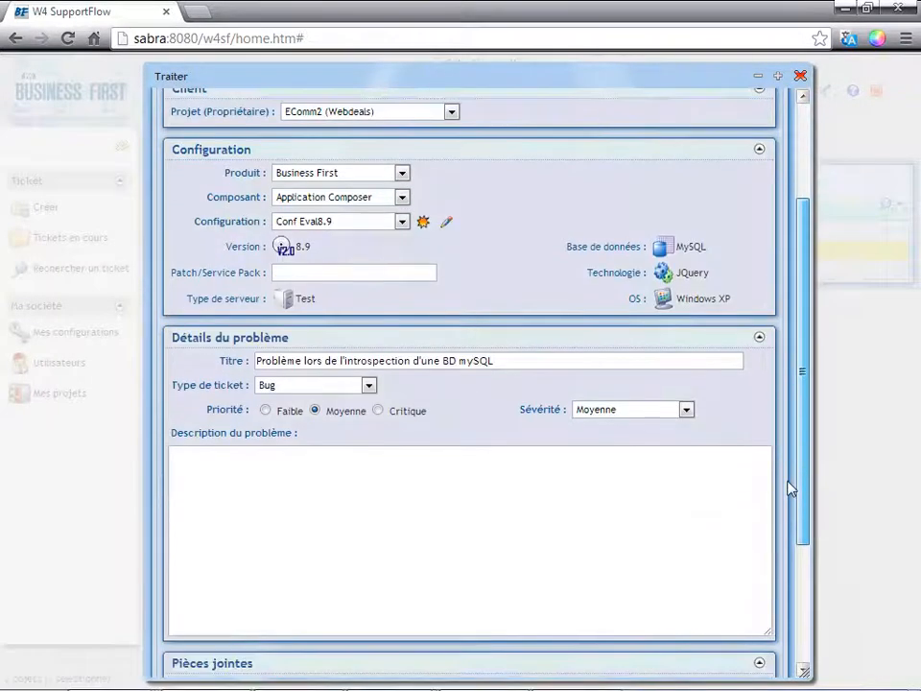
left_click(659, 517)
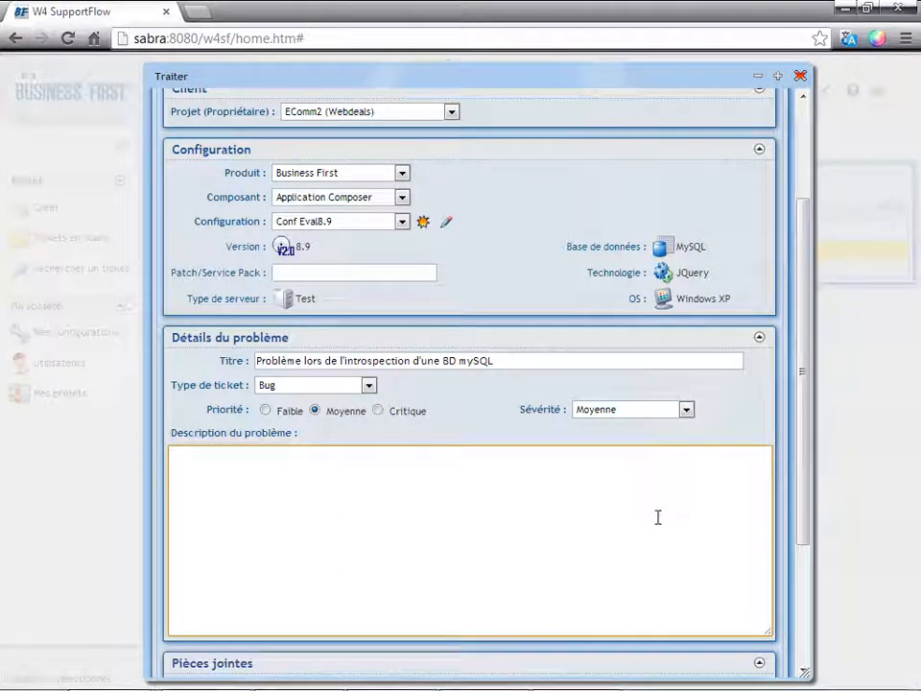
type("A la découverte d'une BD, il y a é")
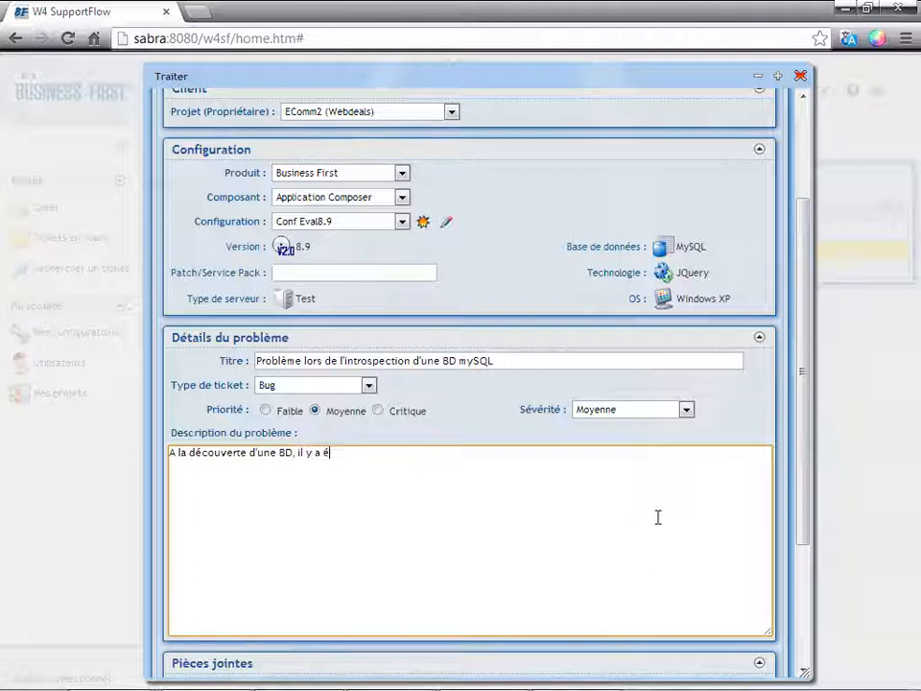
type("chec et je ")
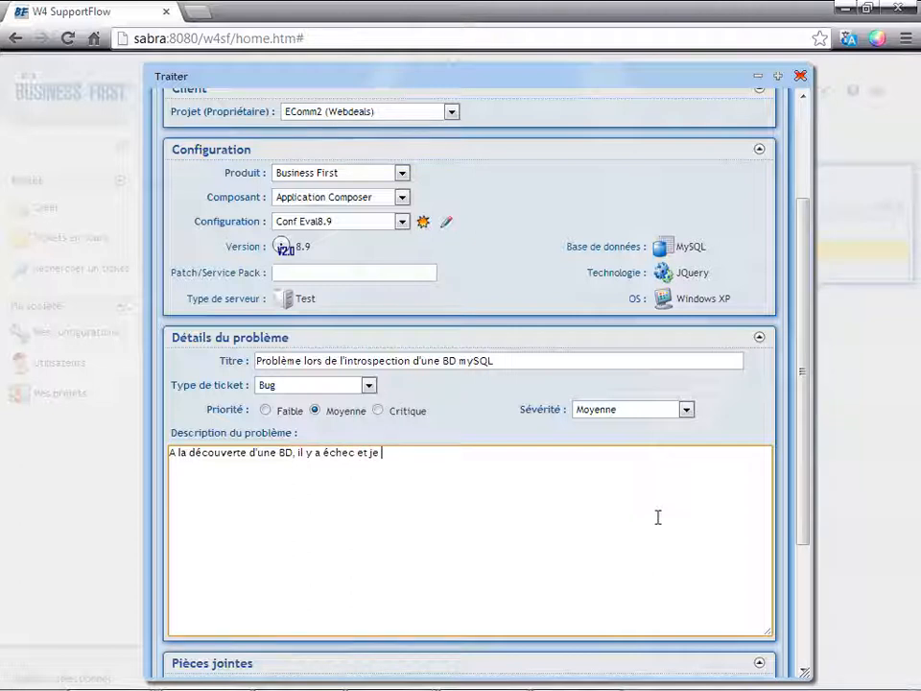
type("n'obtiens au")
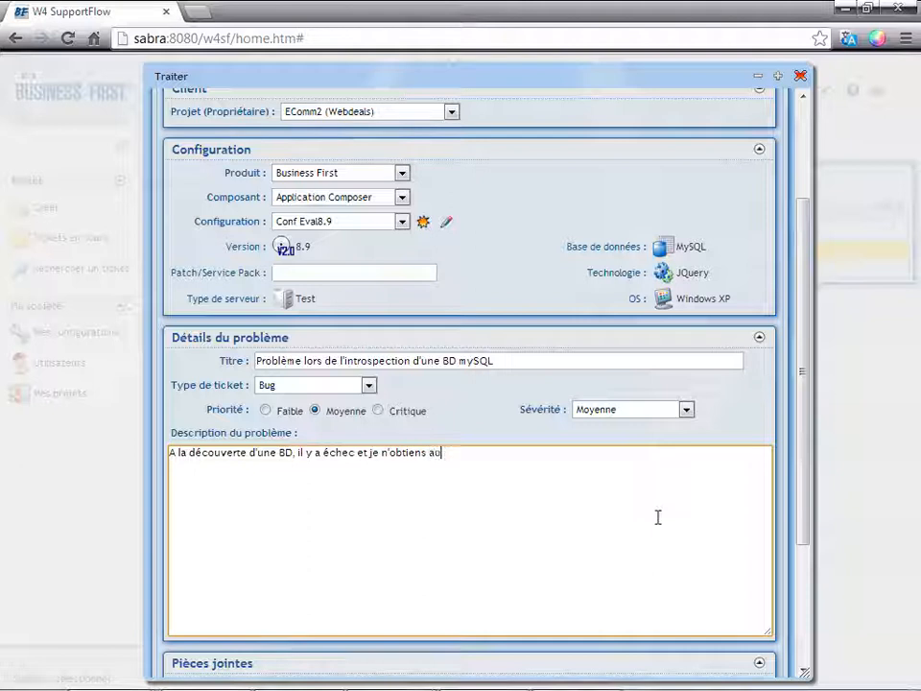
type("cun résultat.")
Close the problem description with the line "Merci de votre aide," and the customer's first name below it.
key("Return")
type("Mer")
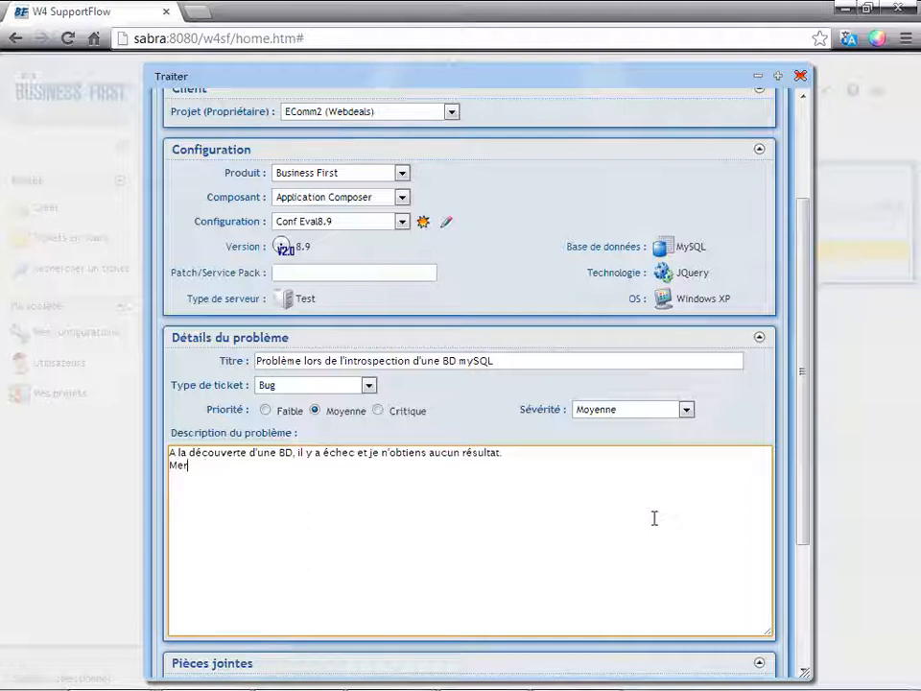
type("ci de votre aide,")
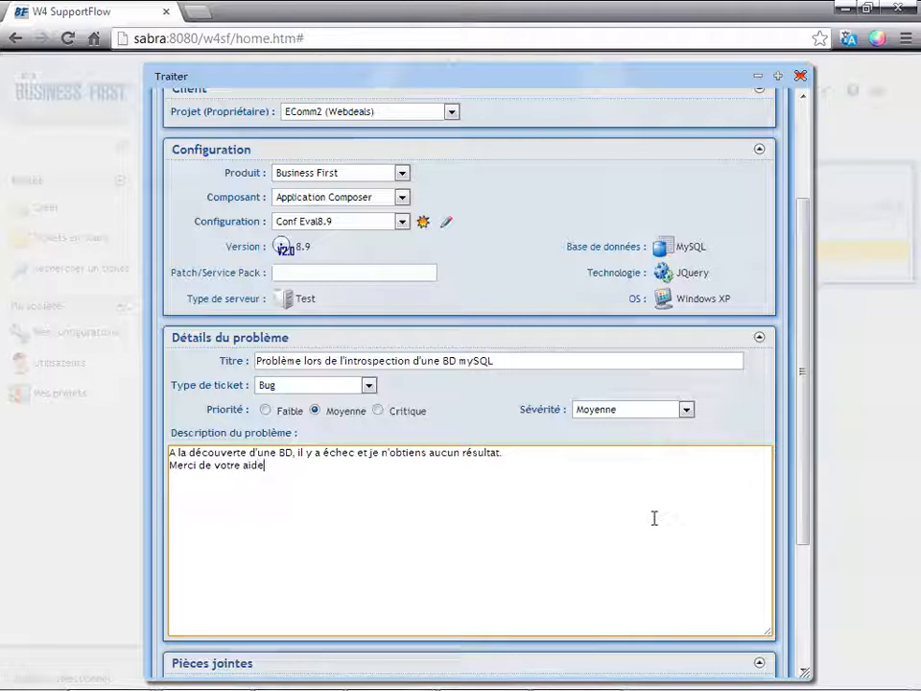
key("Return")
type("Nikos")
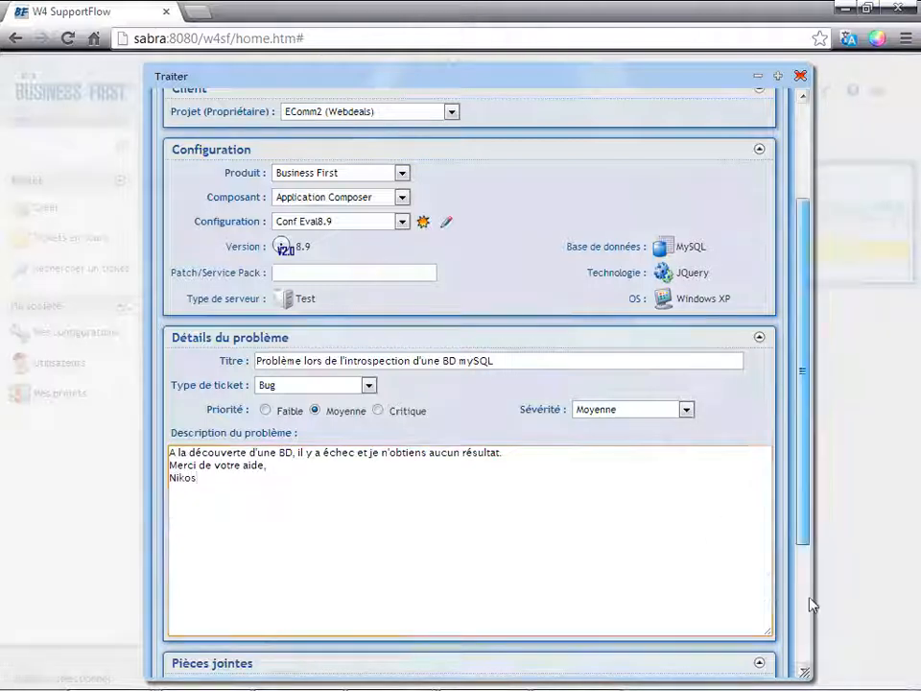
Submit the ticket and select it in the Tickets en cours list.
scroll(811, 601, "down", 3)
left_click(443, 672)
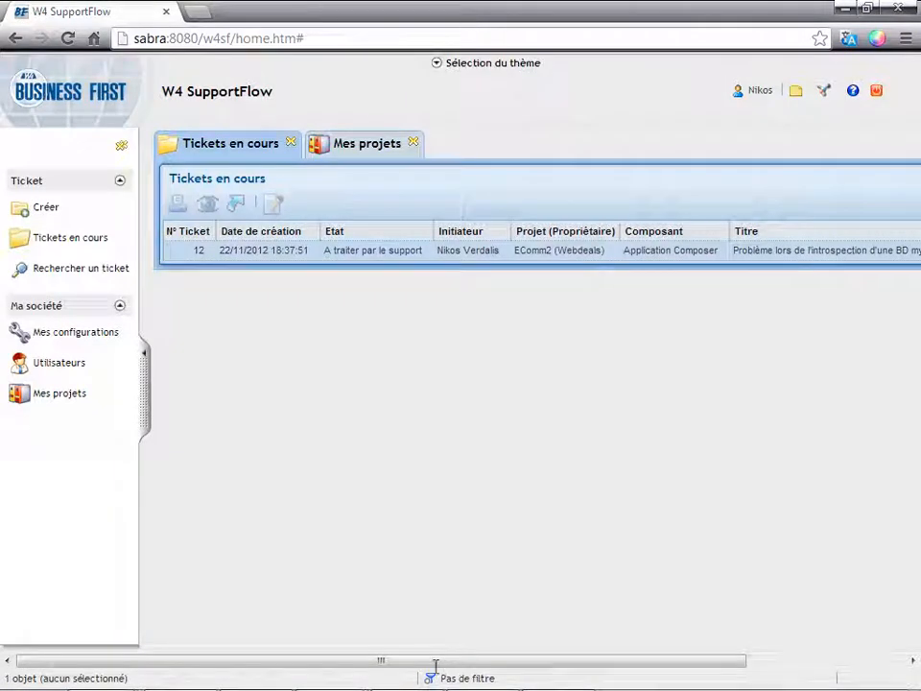
left_click(363, 255)
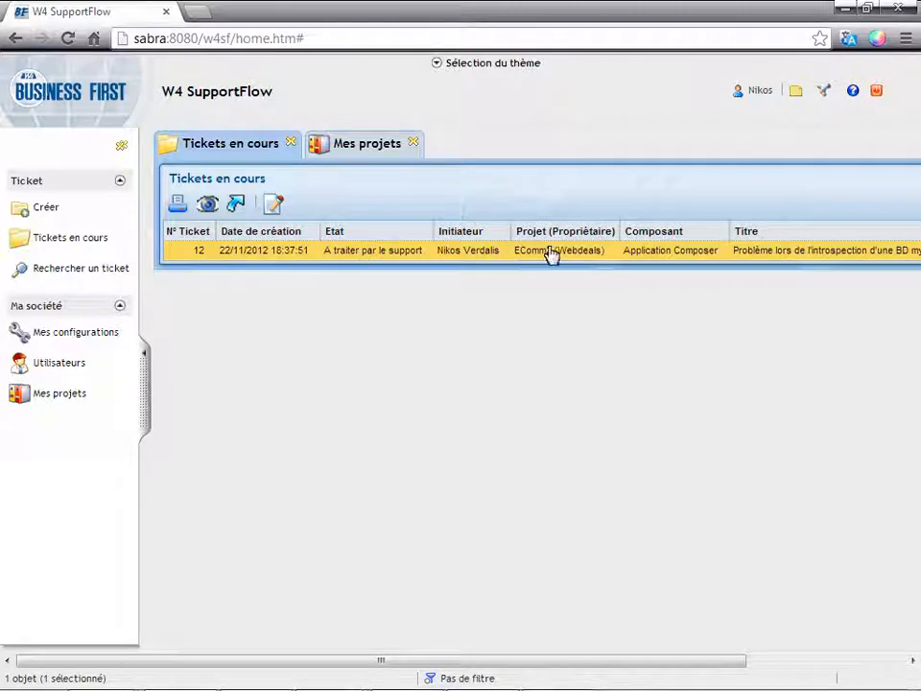
Log out of the customer's session and sign in with the support agent's username and password.
left_click(877, 92)
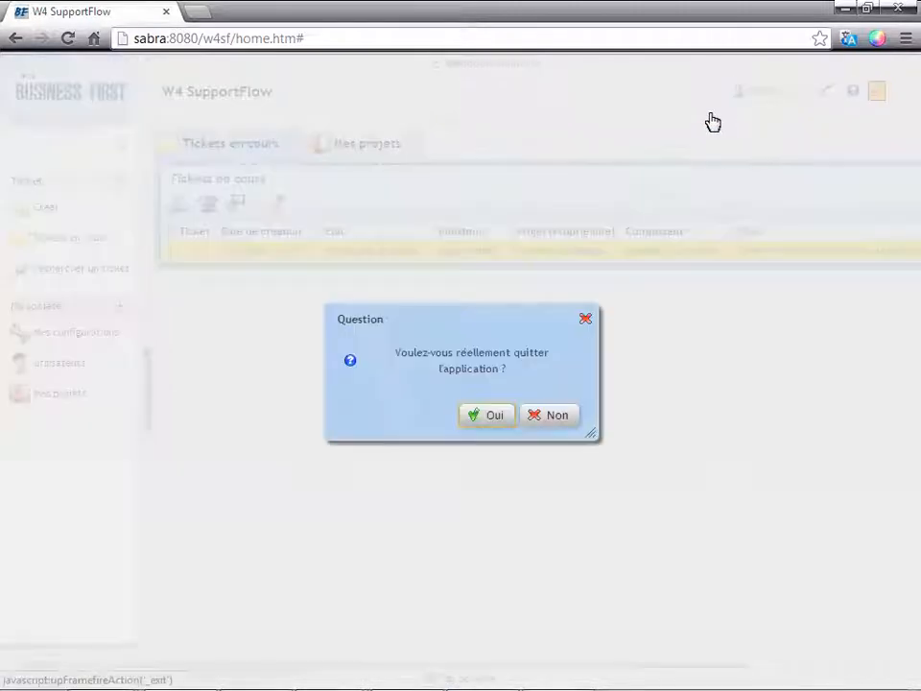
left_click(489, 416)
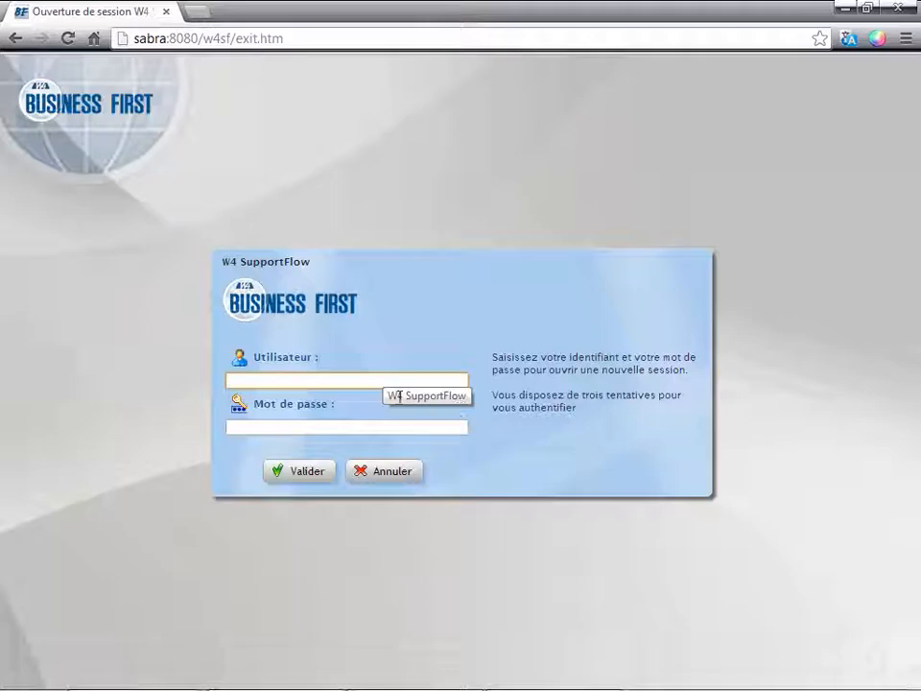
type("daniel")
key("Tab")
type("•")
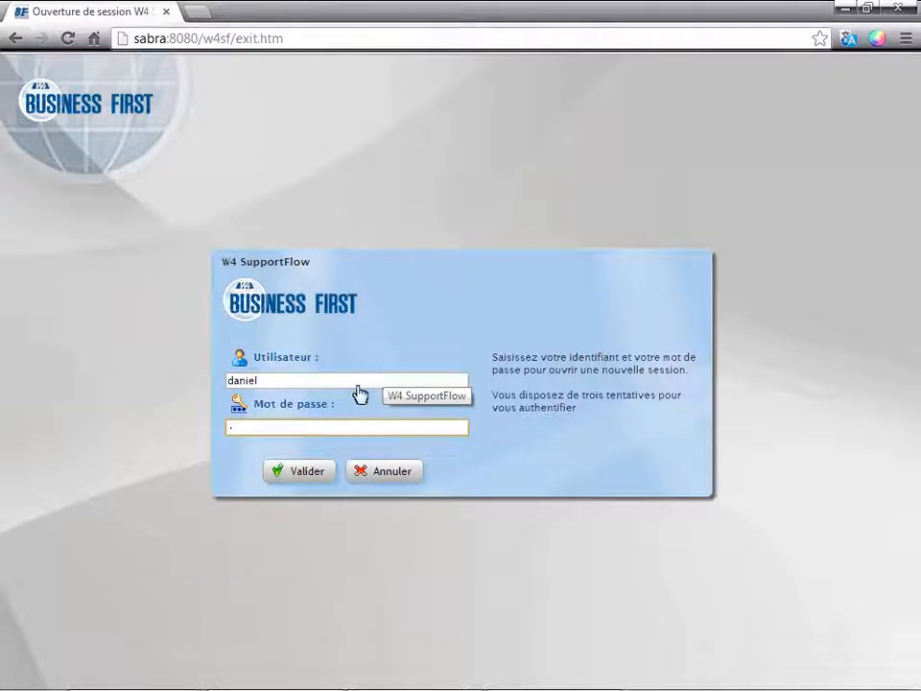
left_click(318, 469)
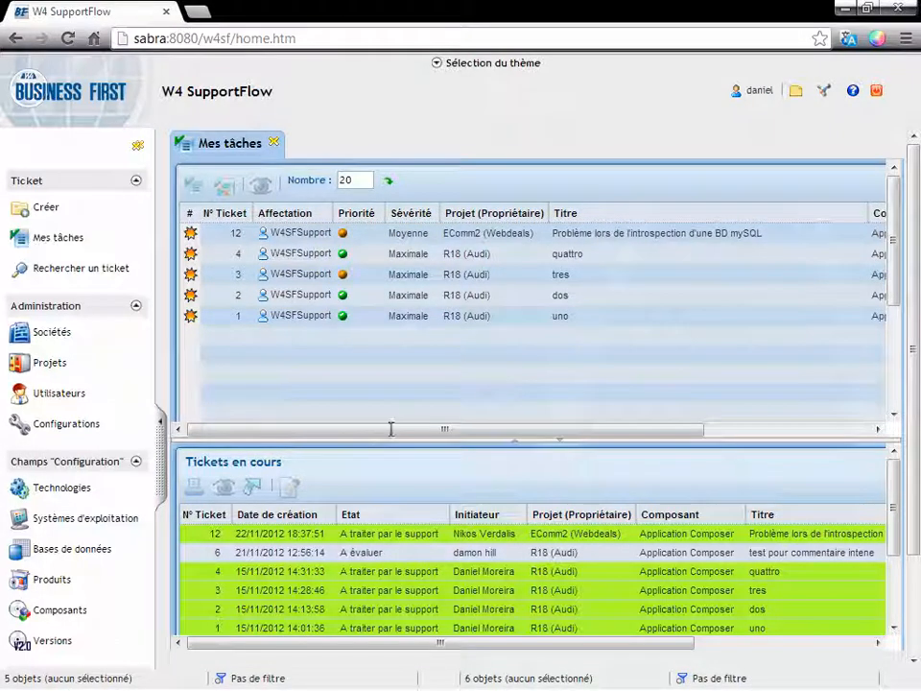
Open the MySQL introspection ticket from Mes tâches for the support's first analysis.
left_click(444, 233)
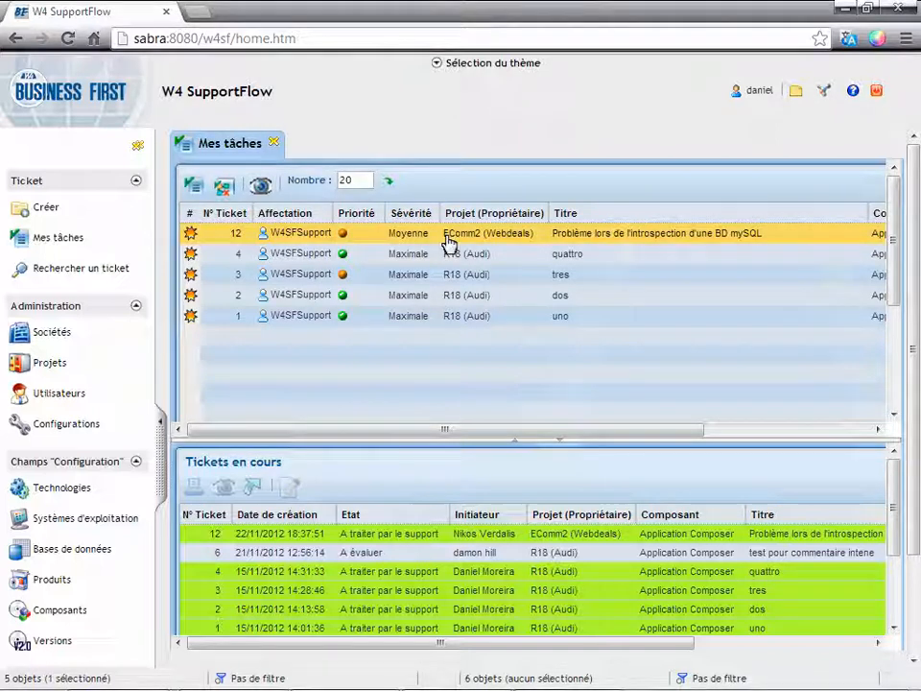
left_click(192, 184)
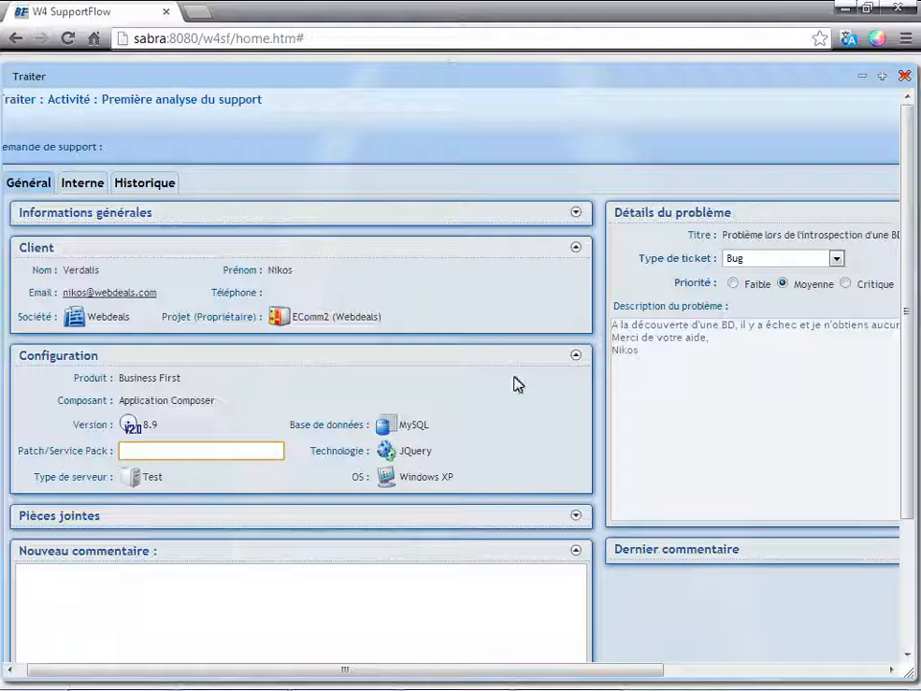
Paste a new comment asking the customer for the "fichier log se trouvant à la racine du projet", signed "Le support W4".
left_click_drag(570, 676, 775, 685)
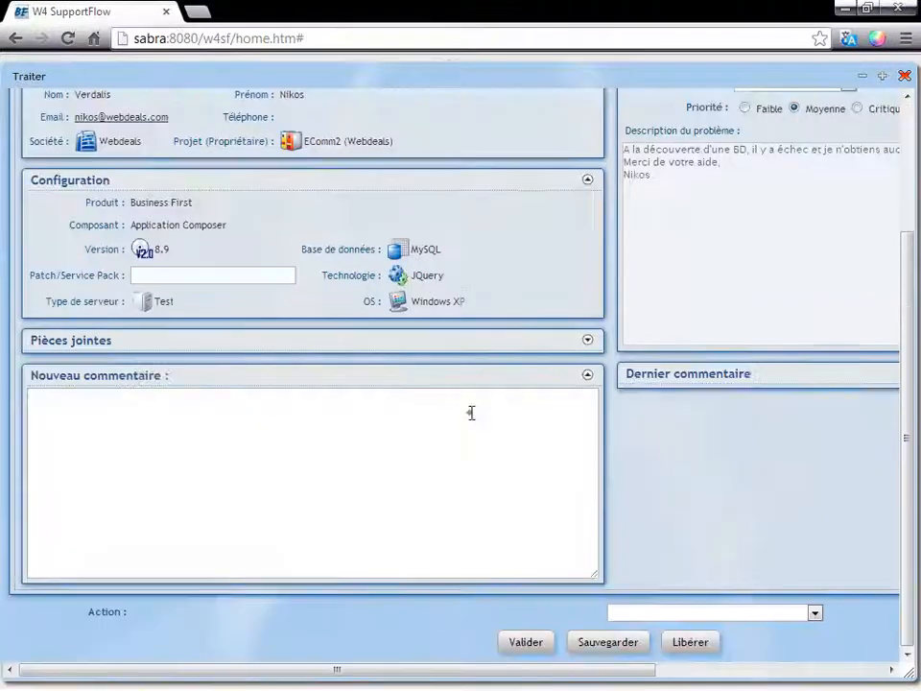
left_click(472, 412)
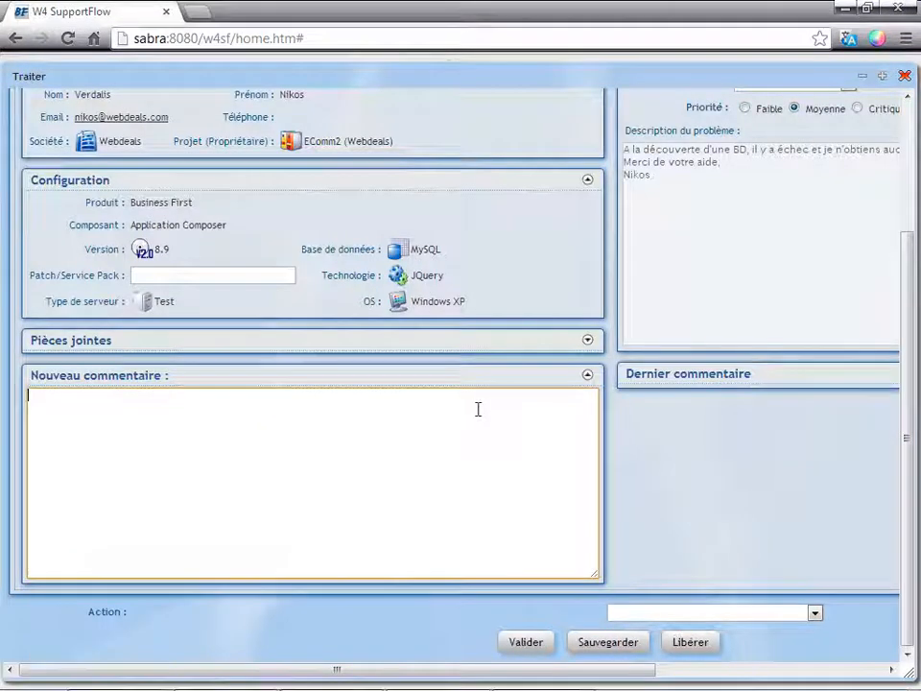
type("Bonjour, merci de bien vouloir m'envoyer votre fichier log se trouvant à la racine du projet. Cordialement, Le support W4")
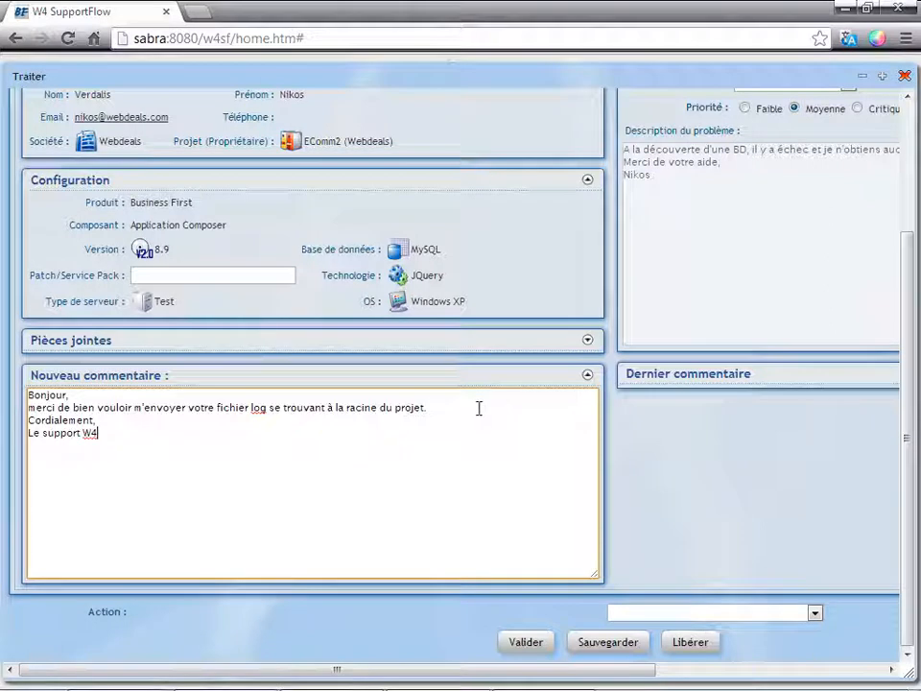
Submit the support's comment on the ticket with the action "Envoyer au client".
left_click_drag(246, 406, 319, 408)
left_click(429, 409)
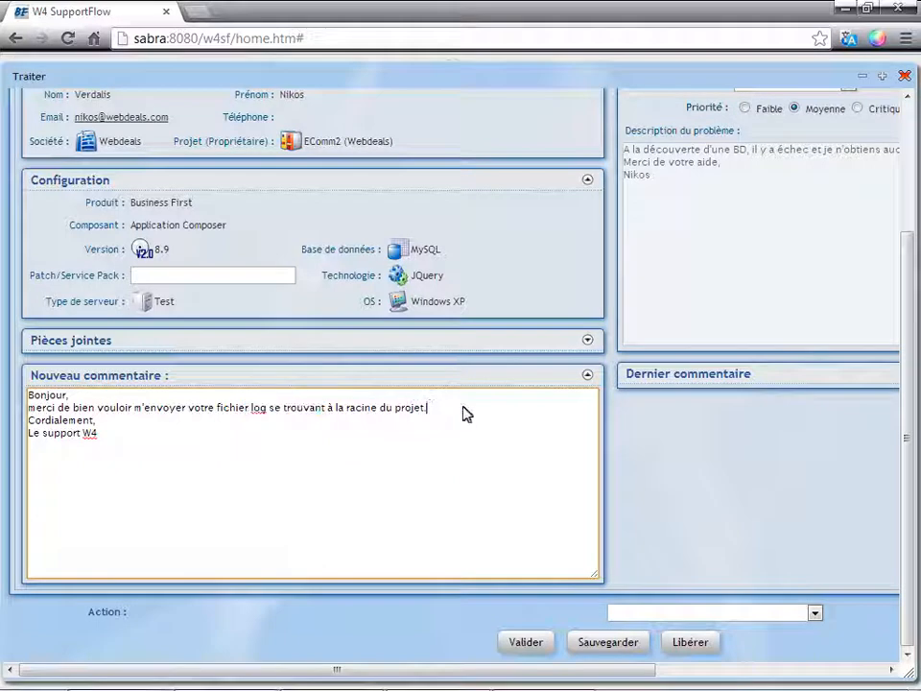
left_click(815, 614)
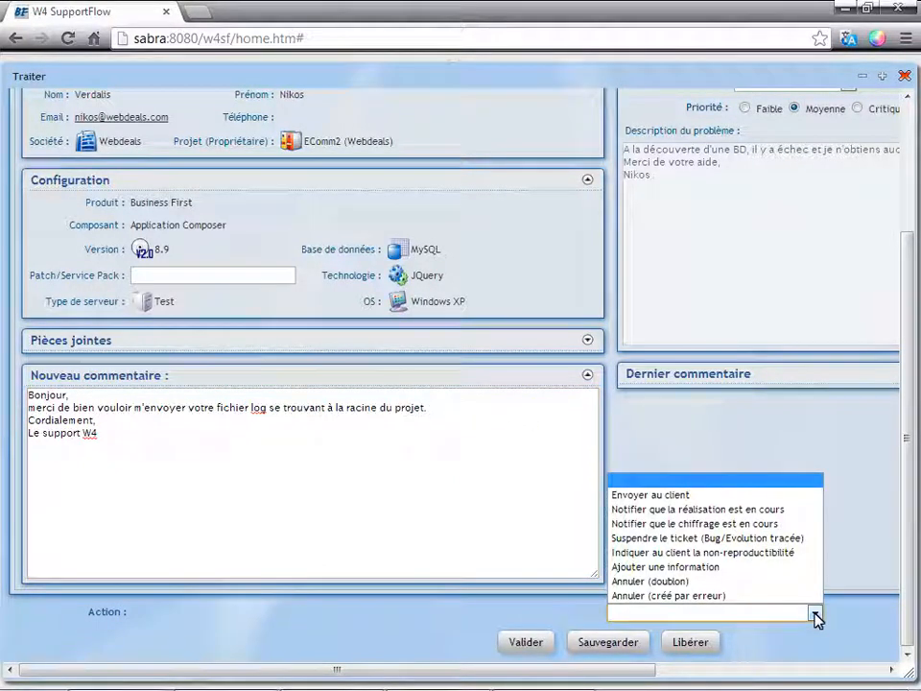
left_click(710, 495)
left_click(528, 643)
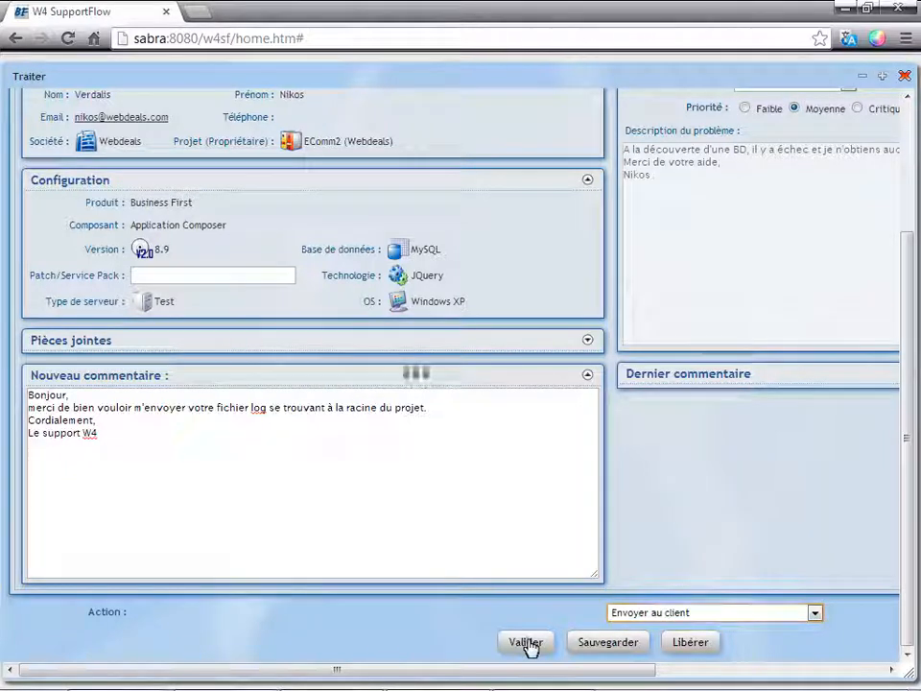
Log out of the support agent's session and sign in with the customer's username and password.
left_click(875, 97)
left_click(487, 423)
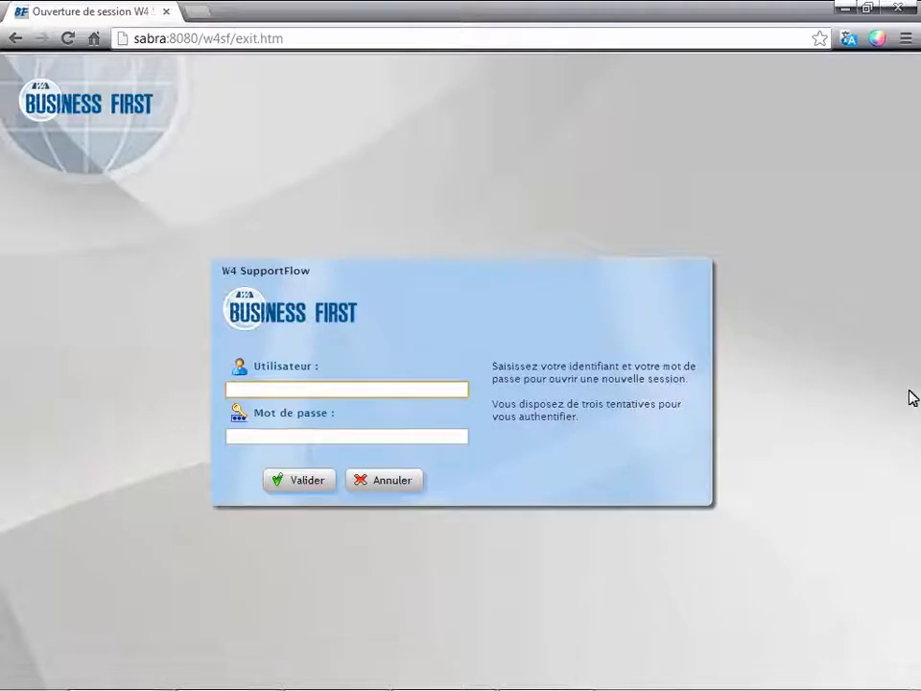
type("nikos")
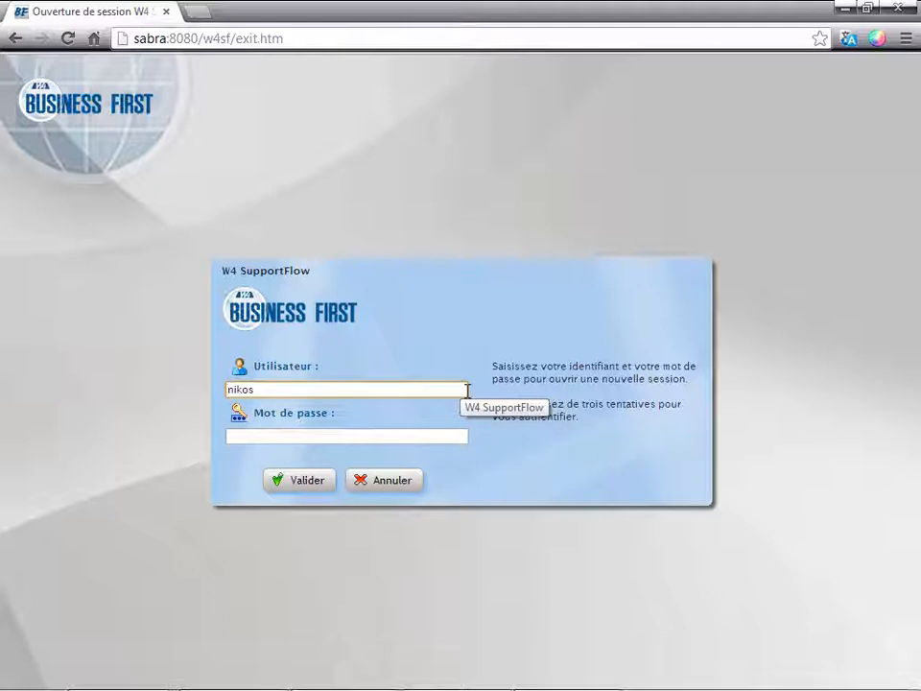
key("Tab")
type("*")
key("Return")
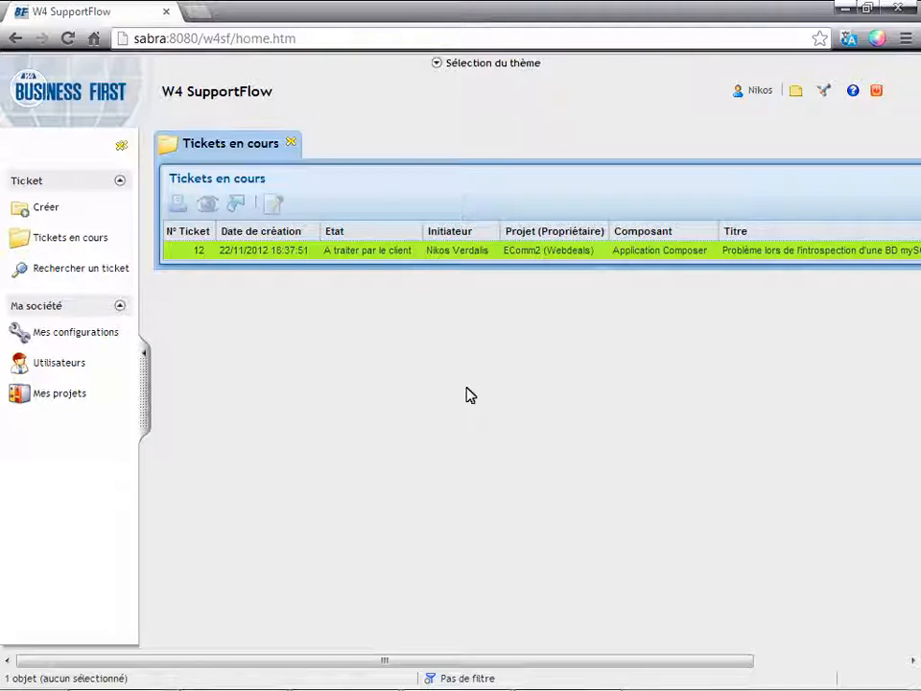
Open the MySQL introspection ticket for processing and attach application_composer.log from the V8.9.0 folder.
left_click(425, 254)
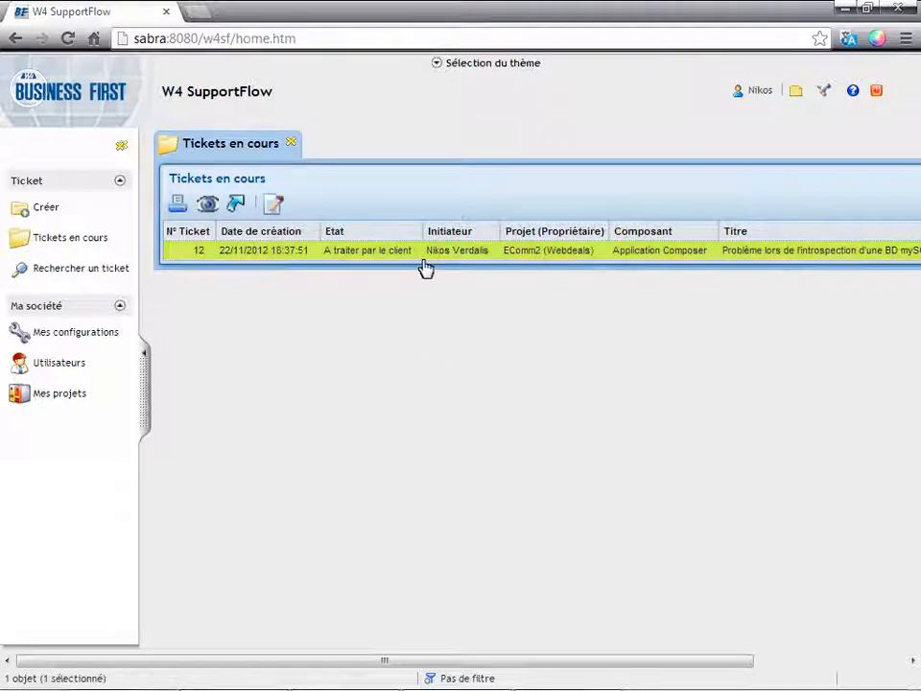
left_click(274, 205)
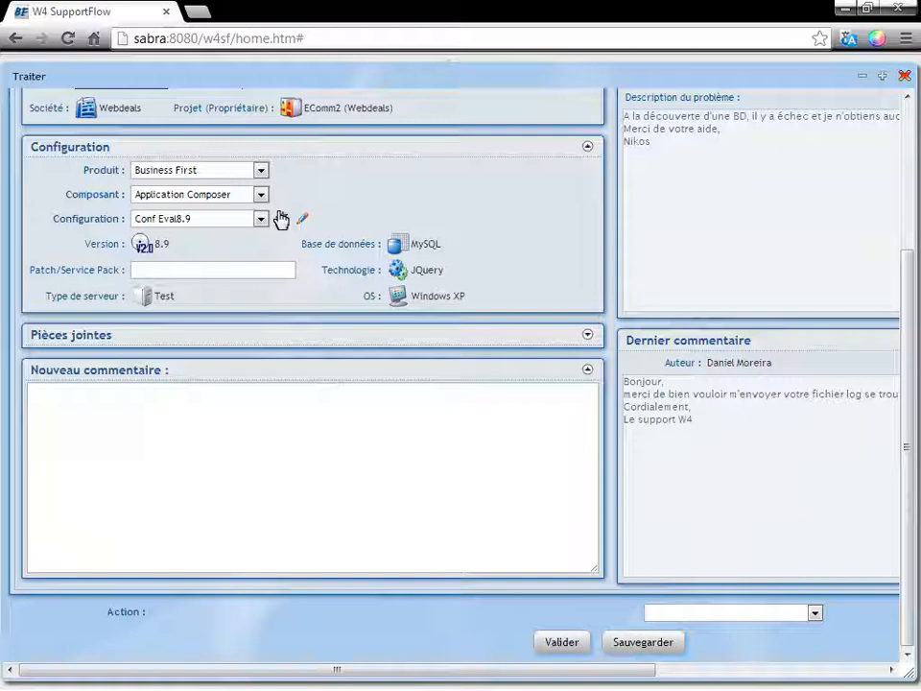
left_click(587, 336)
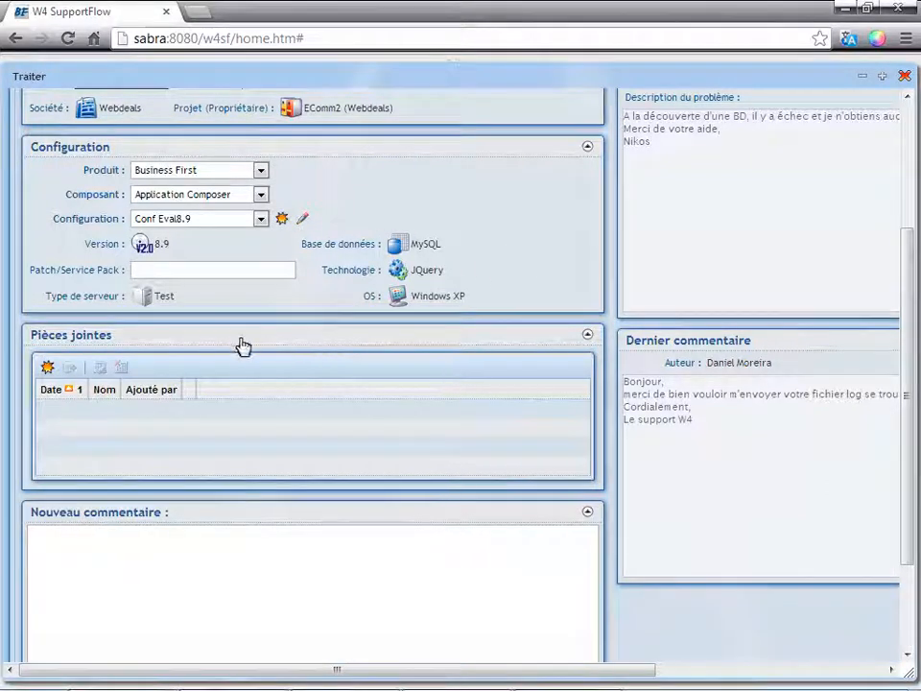
left_click(46, 367)
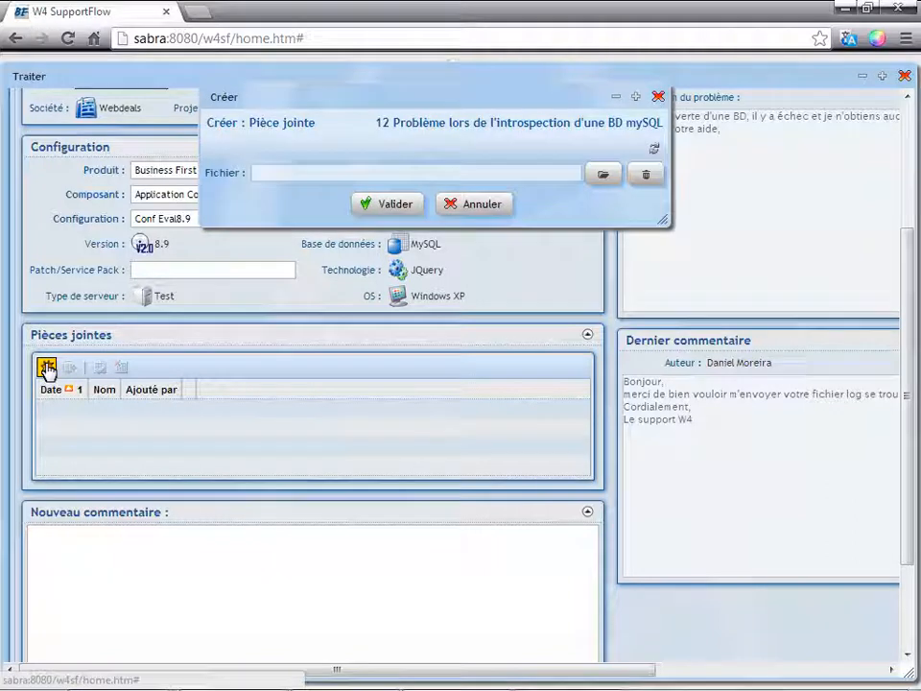
left_click(607, 176)
type("C:\\Users\\jlcomeli\\.application_composer\\V8.9.0")
key("Return")
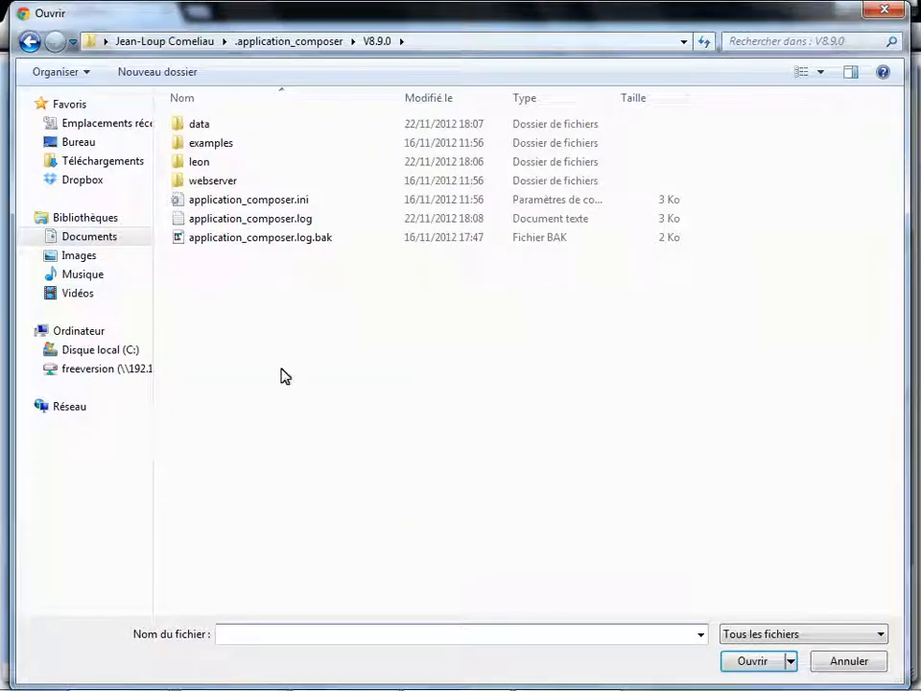
double_click(270, 227)
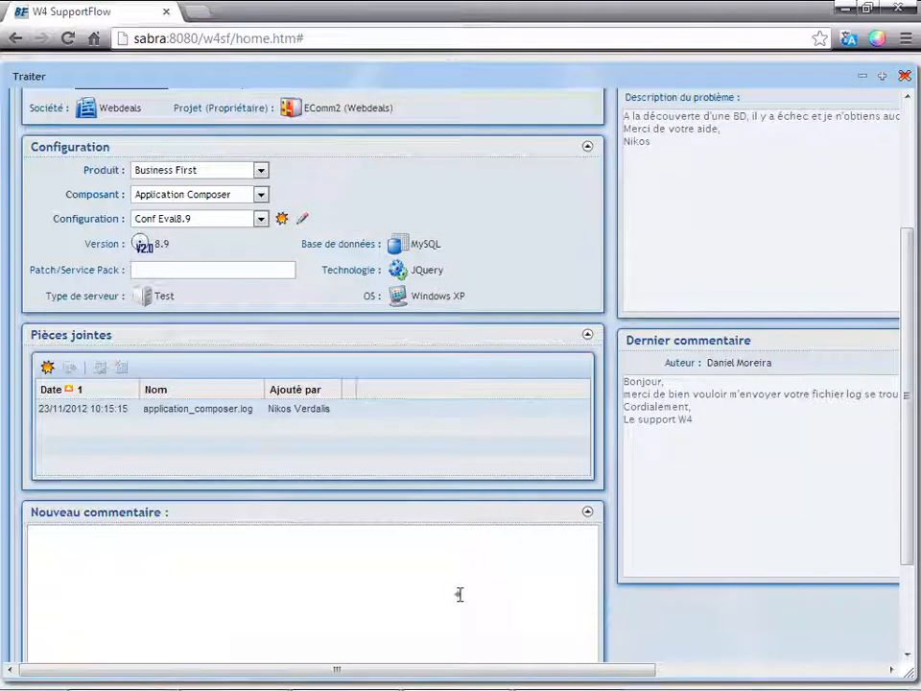
Write the new comment "Voici le document demandé. Cordialement," signed with the customer's first name.
left_click(460, 595)
type("Voici")
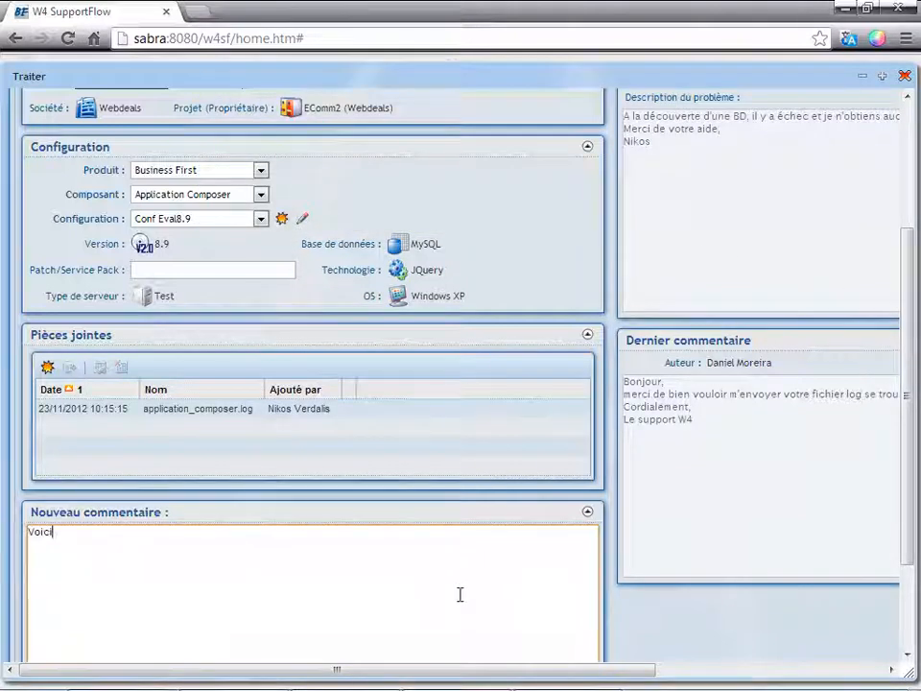
type(" le documen")
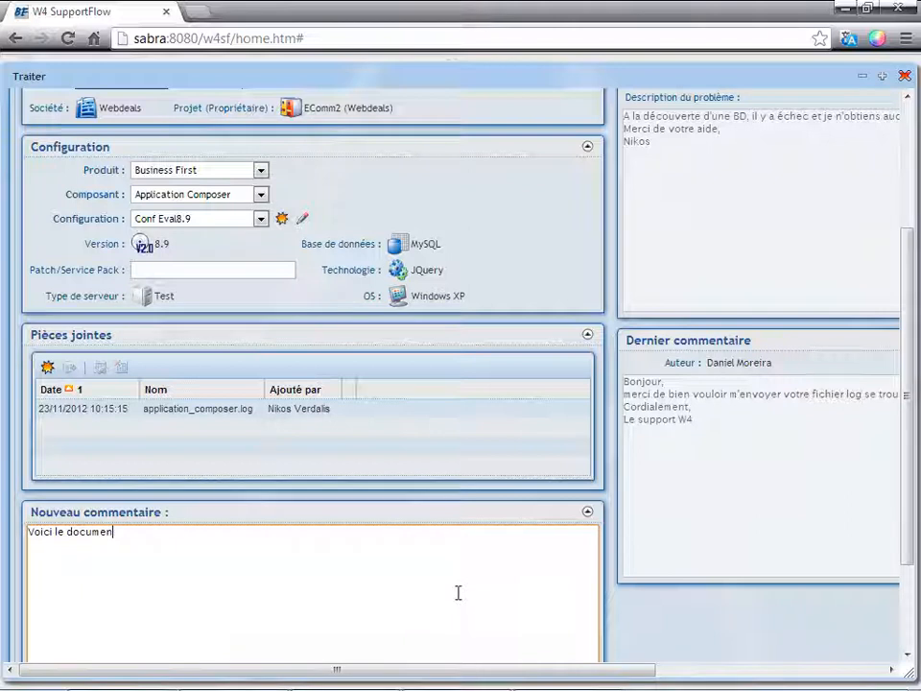
type("t demandé. Cordialemen")
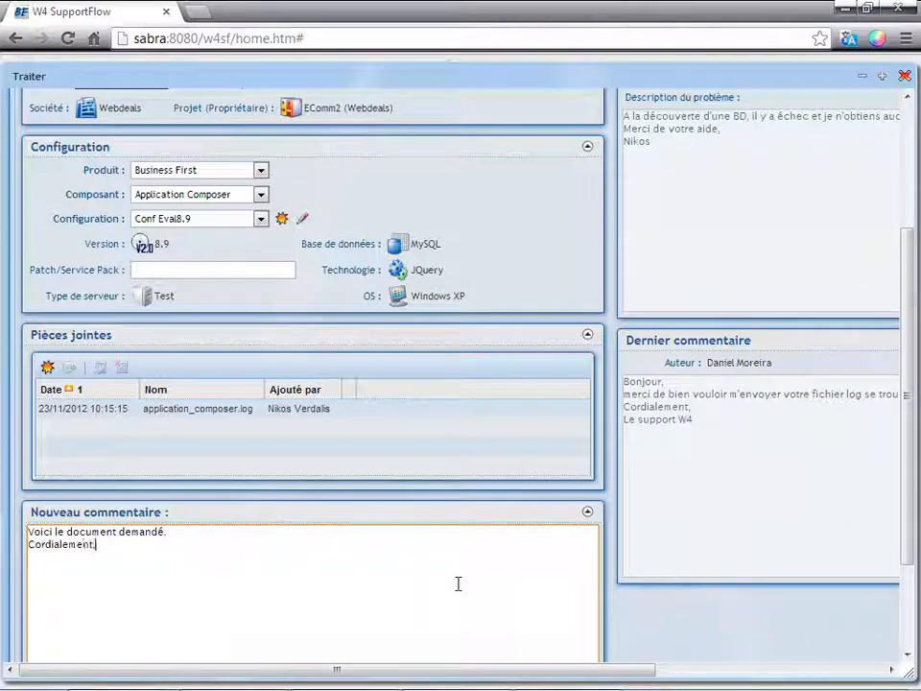
type("t,")
key("Return")
type("Nikos")
Submit the customer's reply on the ticket with the action "Envoyer au support".
scroll(909, 551, "down", 3)
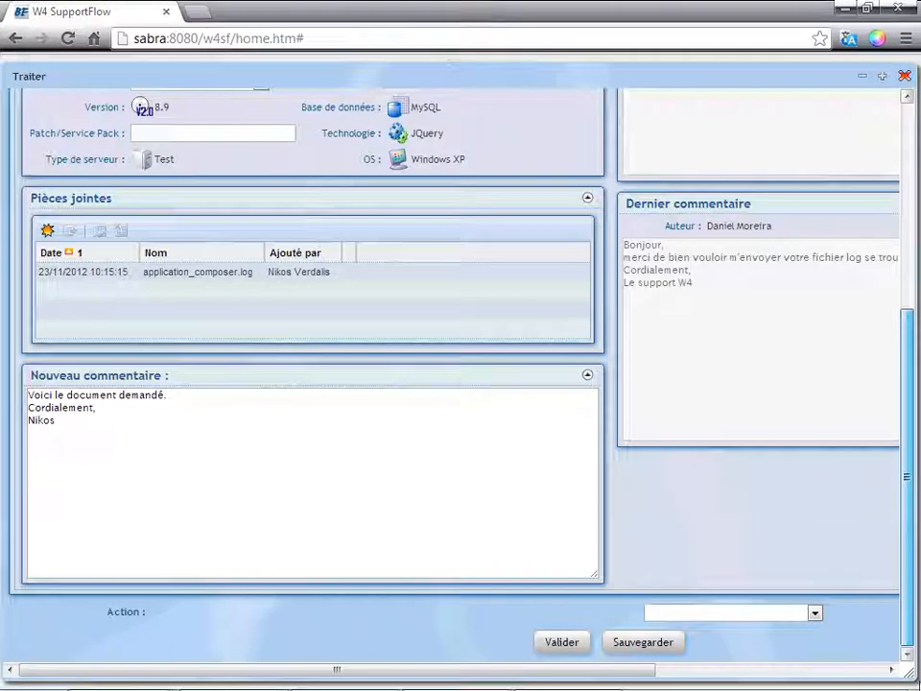
left_click(814, 612)
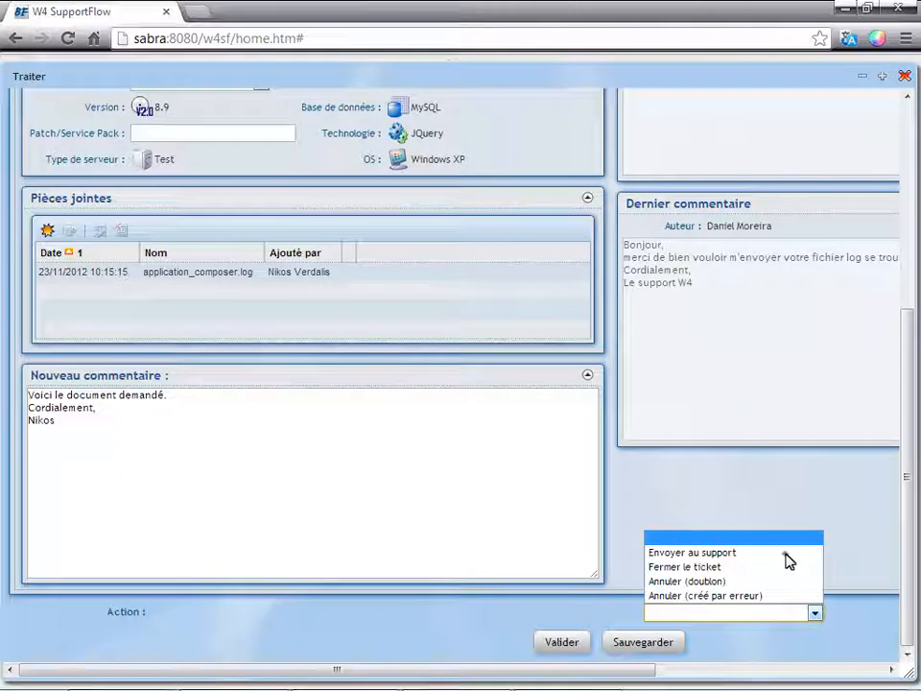
left_click(785, 553)
left_click(564, 642)
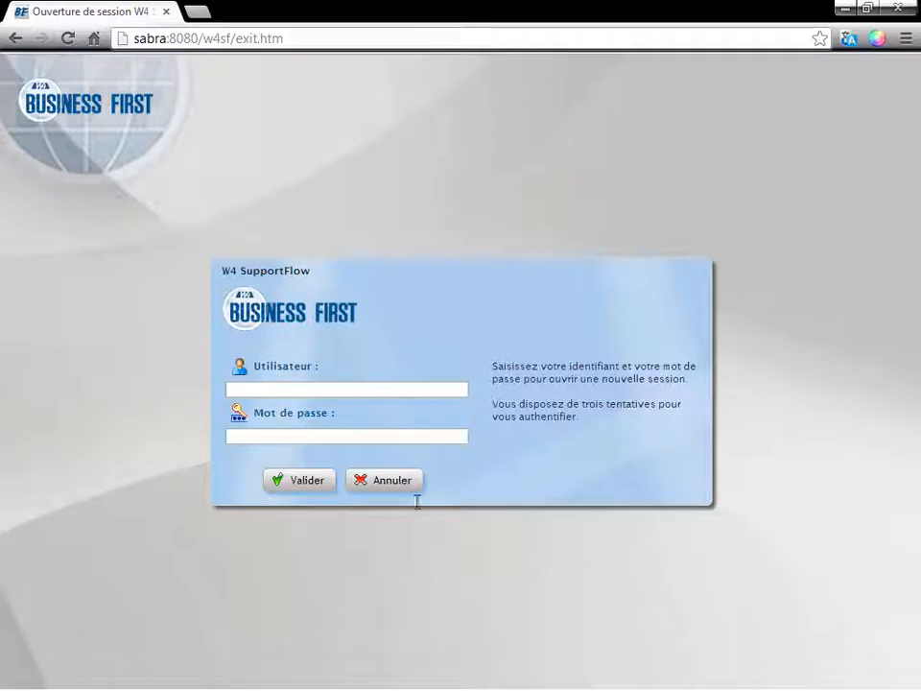
Sign in again with the support agent's username and password.
left_click(409, 387)
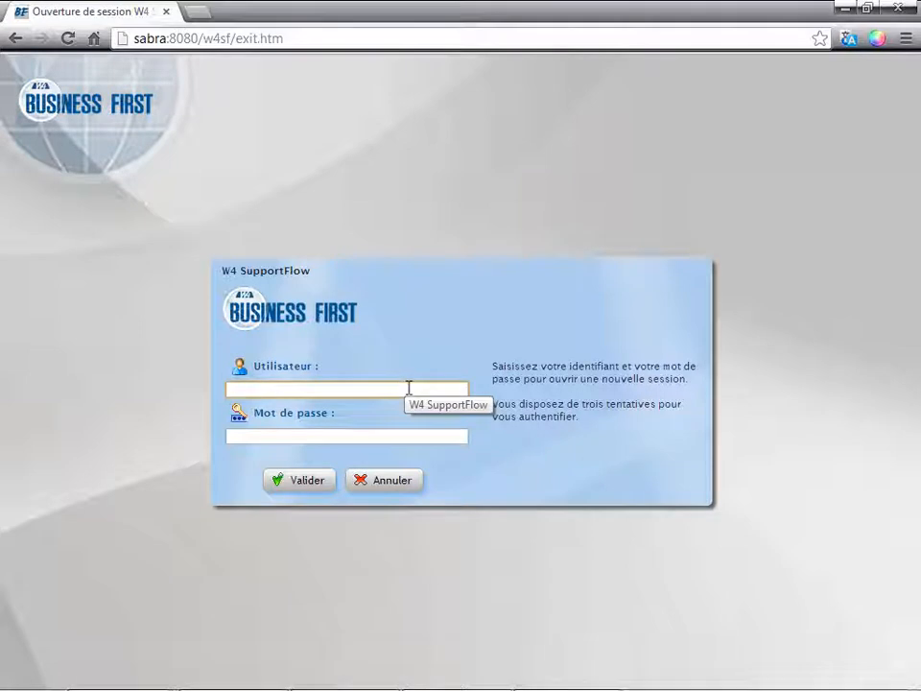
type("daniel")
key("Tab")
type("d")
key("Return")
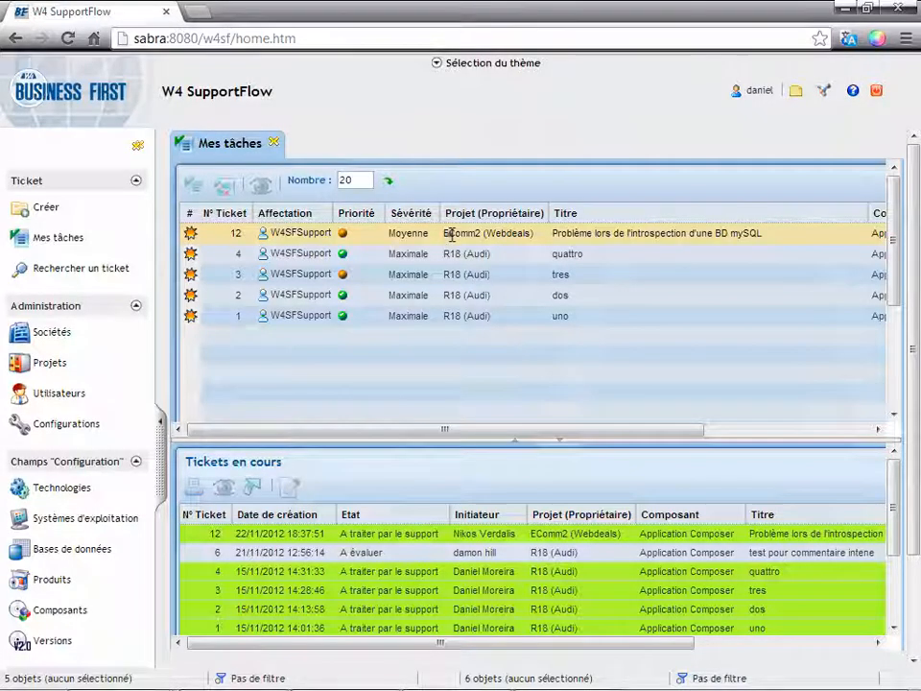
Open the MySQL introspection ticket from Mes tâches, and download and read the attached application_composer.log.
double_click(452, 234)
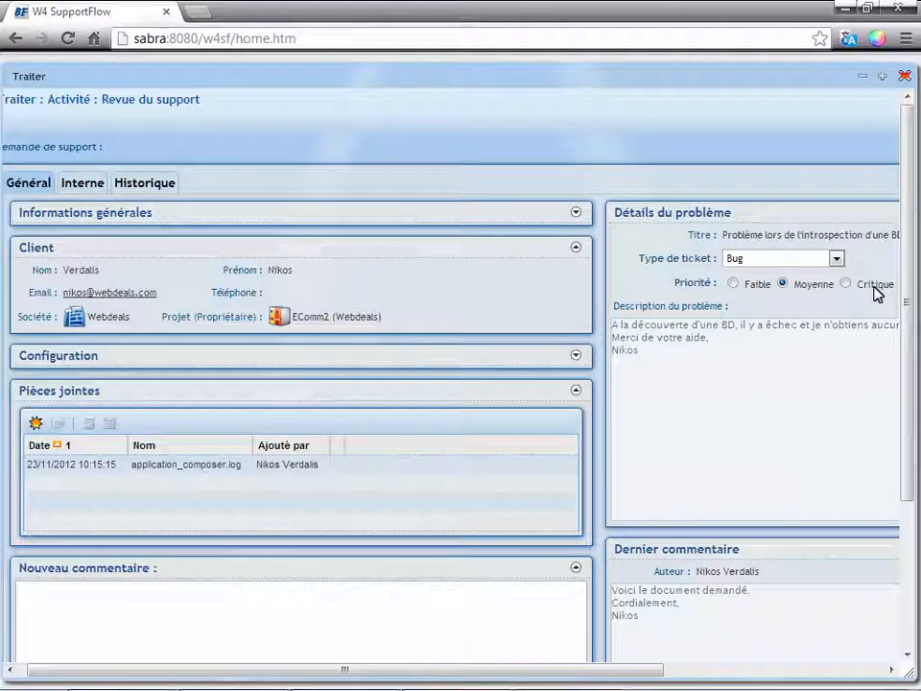
left_click_drag(915, 345, 911, 405)
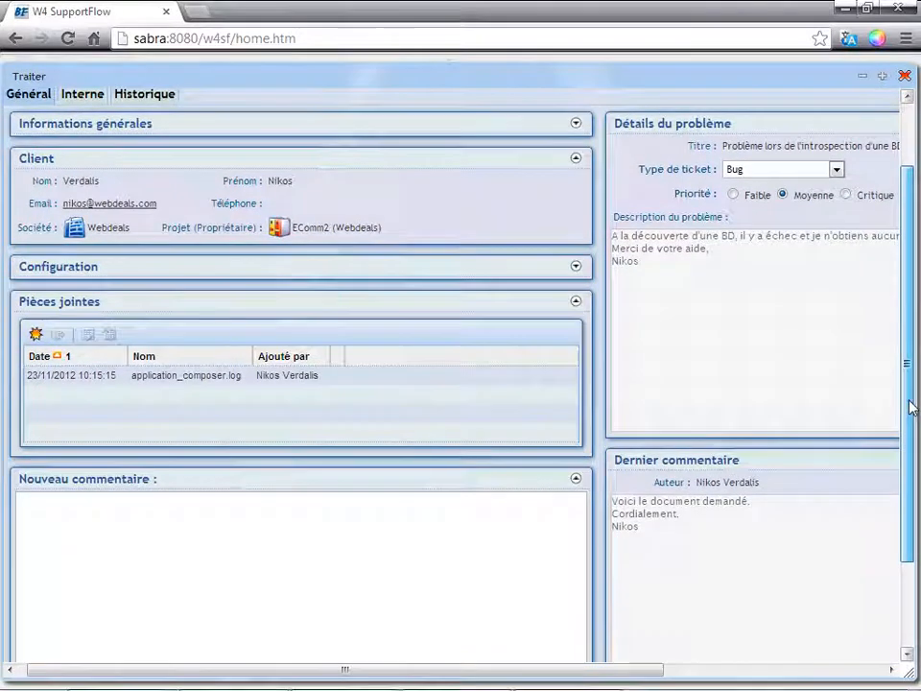
left_click(274, 376)
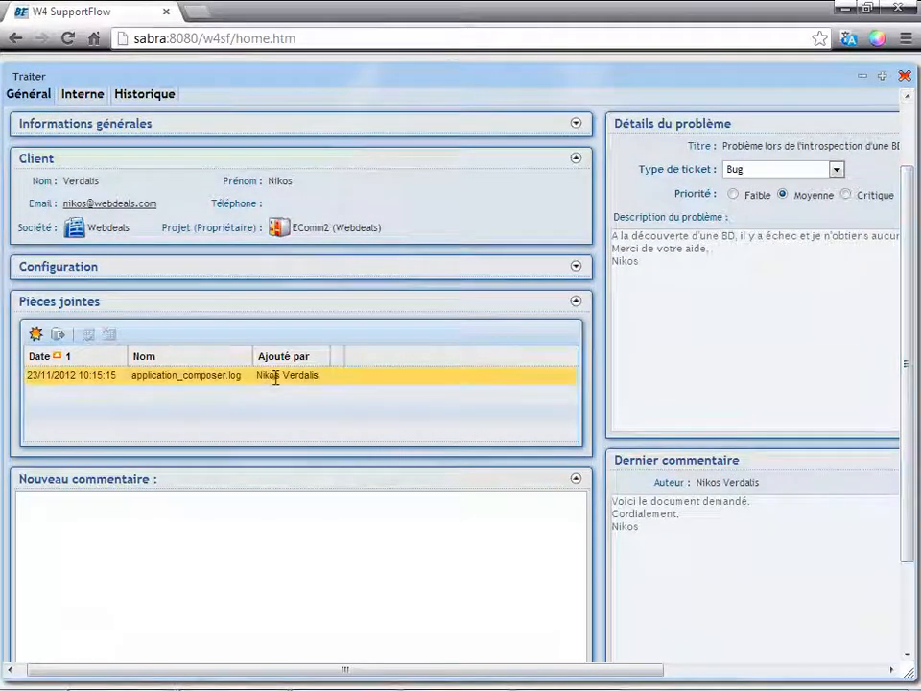
double_click(274, 376)
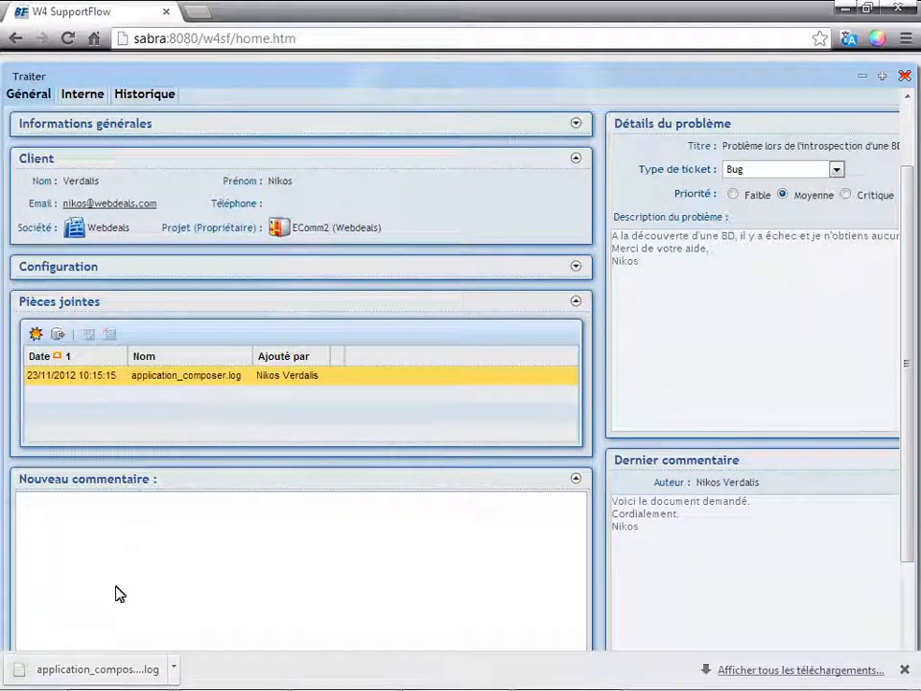
left_click(112, 671)
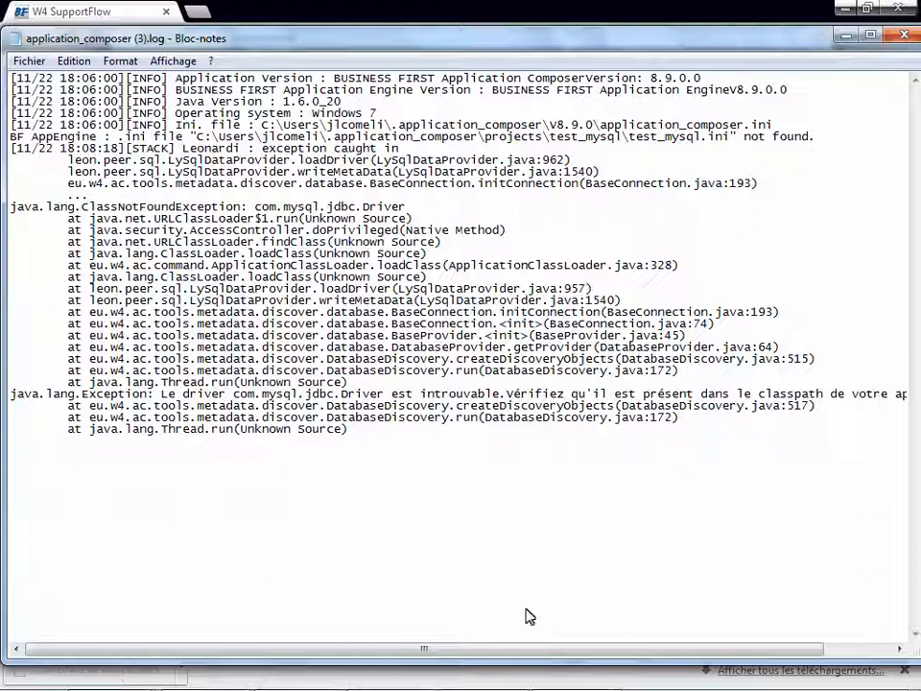
left_click(903, 36)
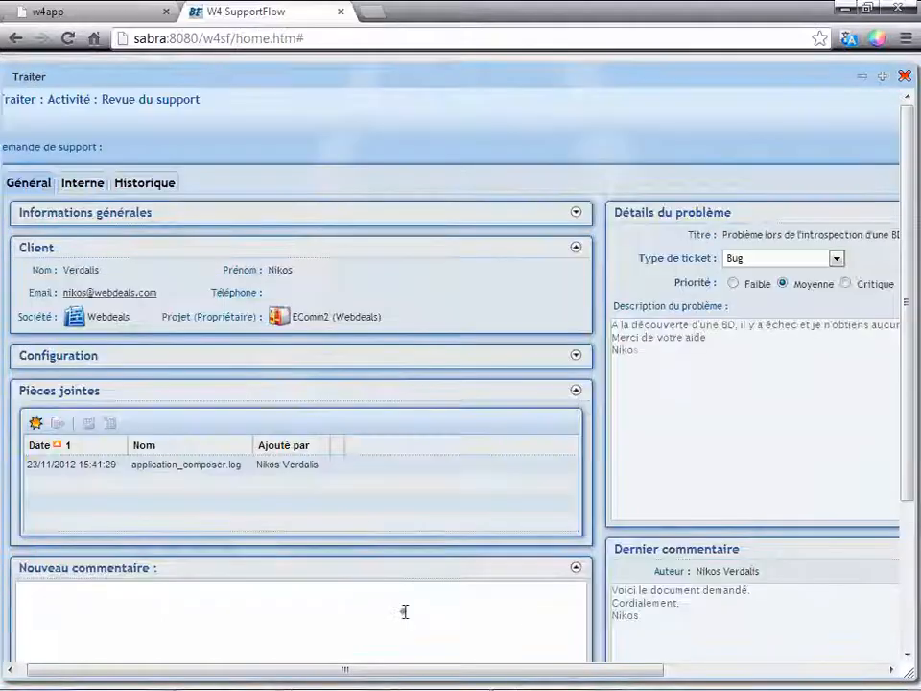
Paste the new comment "Voici le document demandé. Cordialement," with the customer's first name and submit the ticket with the action "Envoyer au client".
left_click(405, 611)
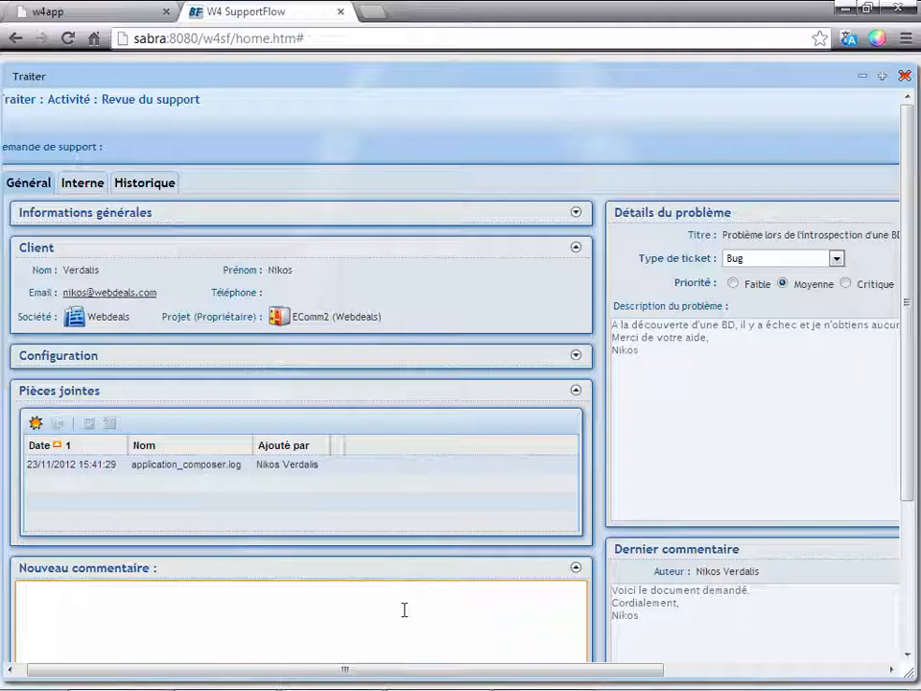
type("Voici le document demandé. Cordialement, Nikos")
scroll(411, 610, "down", 2)
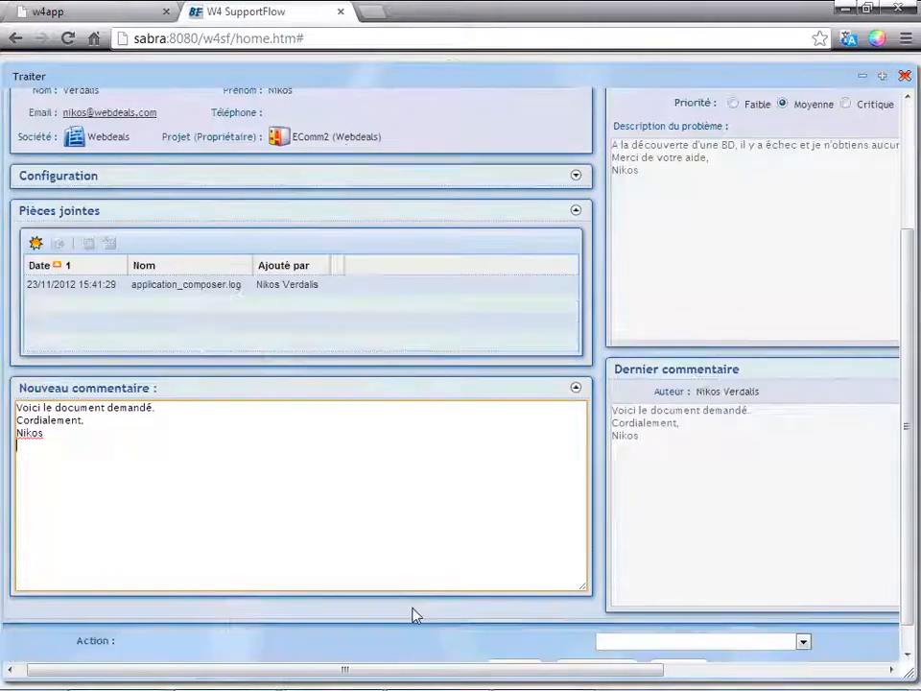
left_click(804, 642)
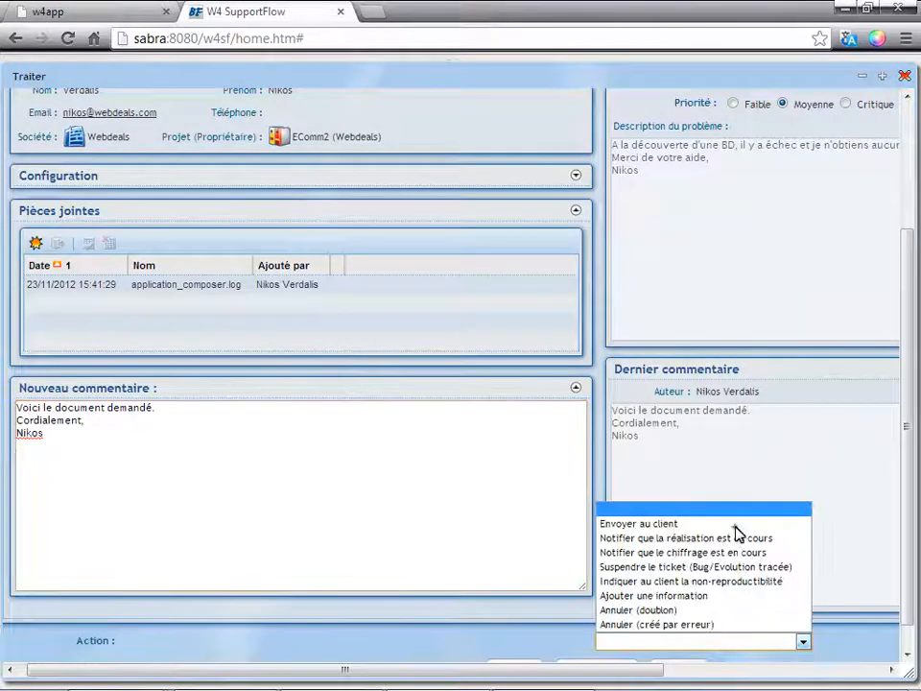
left_click(734, 524)
left_click_drag(907, 537, 905, 613)
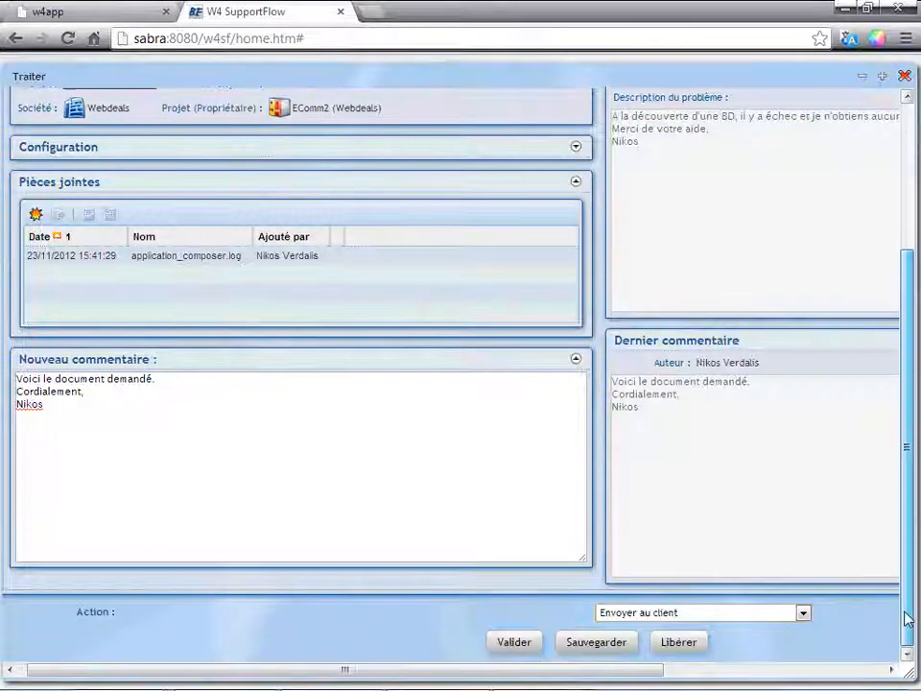
left_click(514, 643)
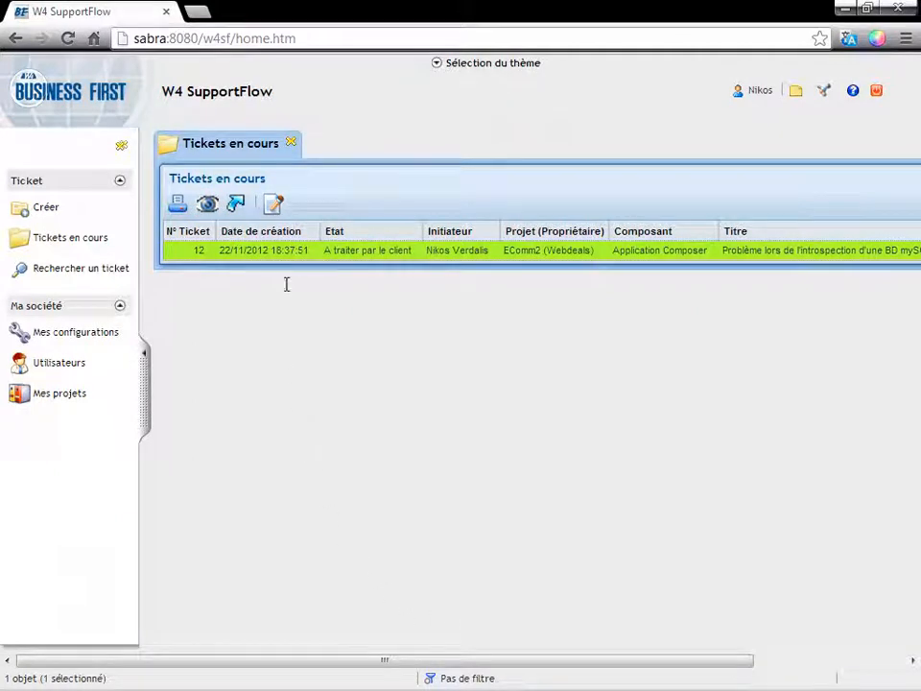
Consult the MySQL introspection ticket in the customer's Tickets en cours, read the support's last comment, and close the ticket view.
left_click(286, 250)
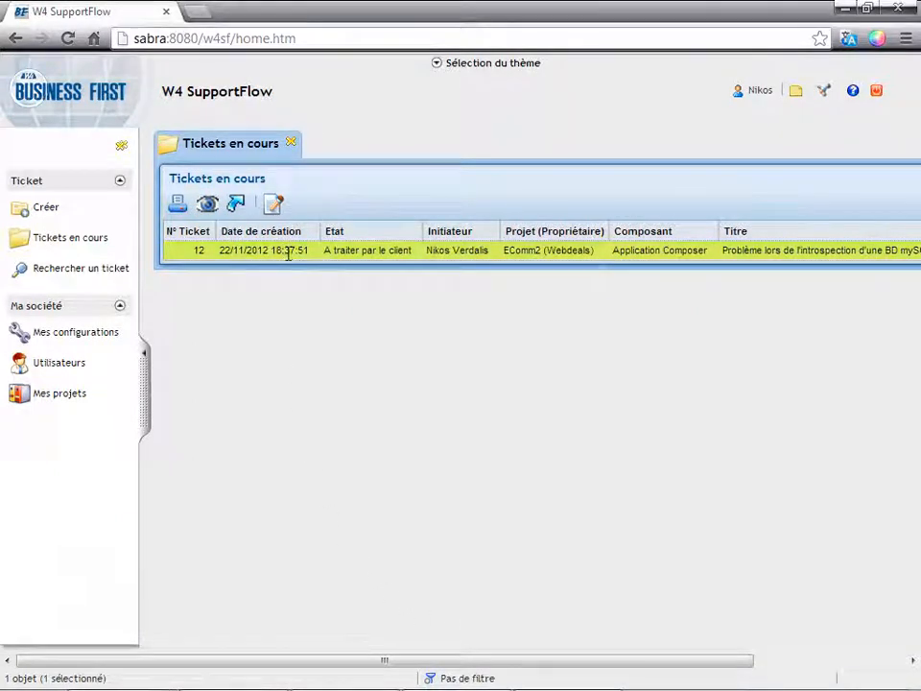
double_click(288, 251)
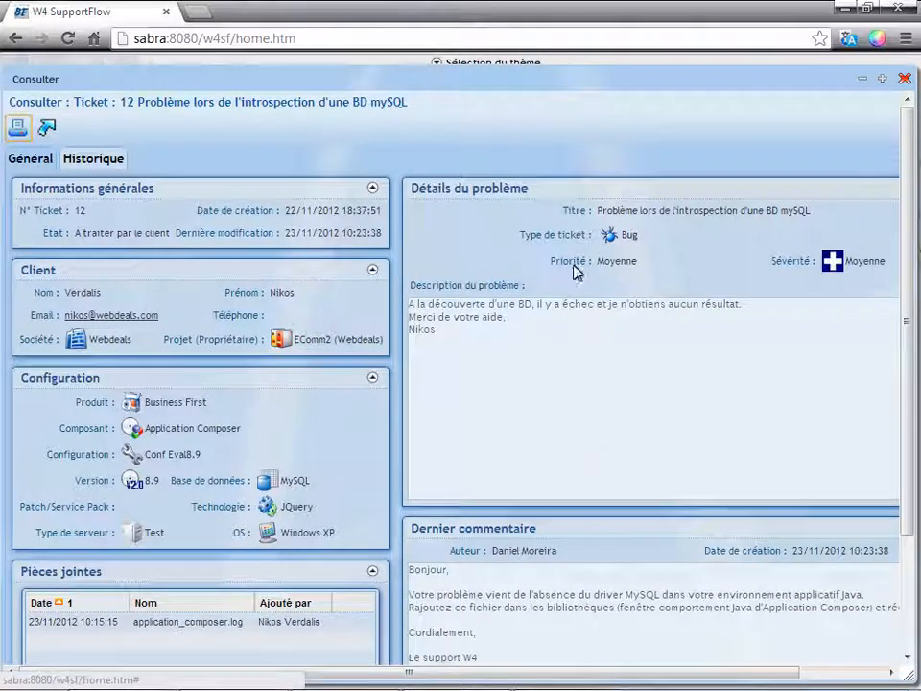
left_click_drag(908, 419, 917, 566)
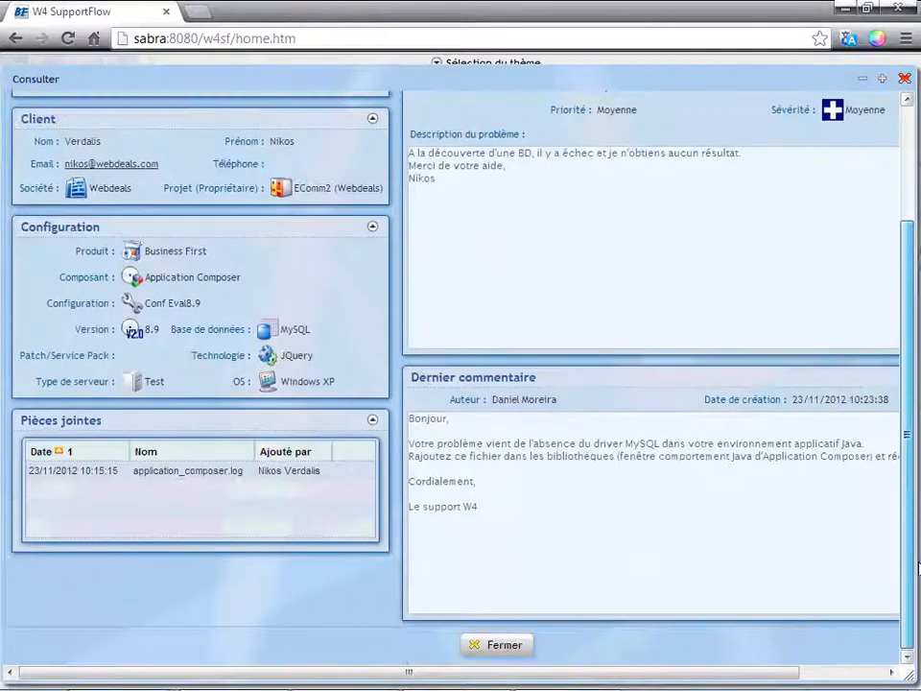
left_click(499, 648)
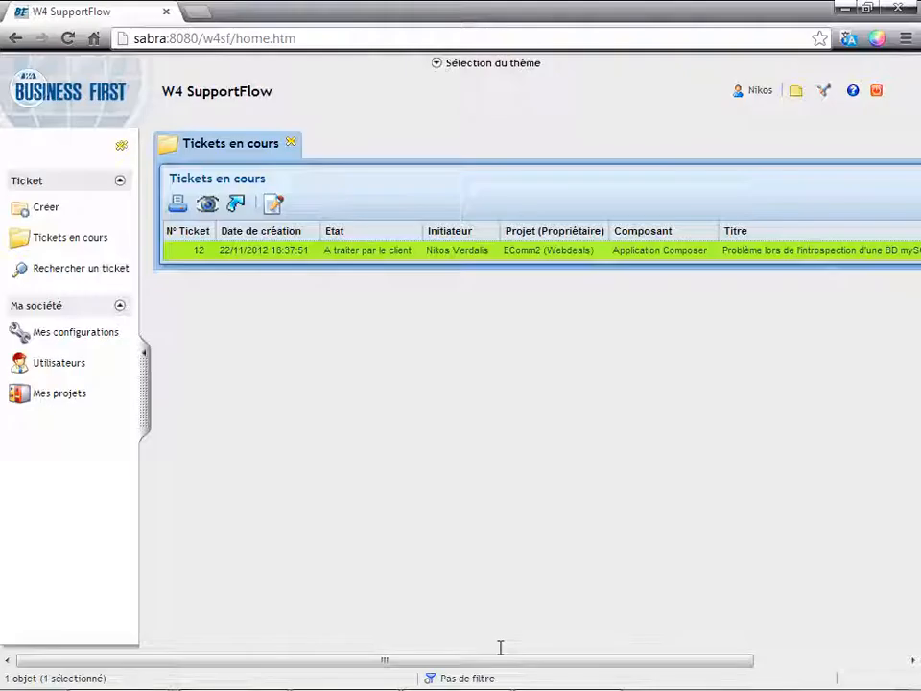
Process the MySQL introspection ticket with the new comment "Merci ca marche" and submit it with the action "Fermer le ticket".
right_click(251, 252)
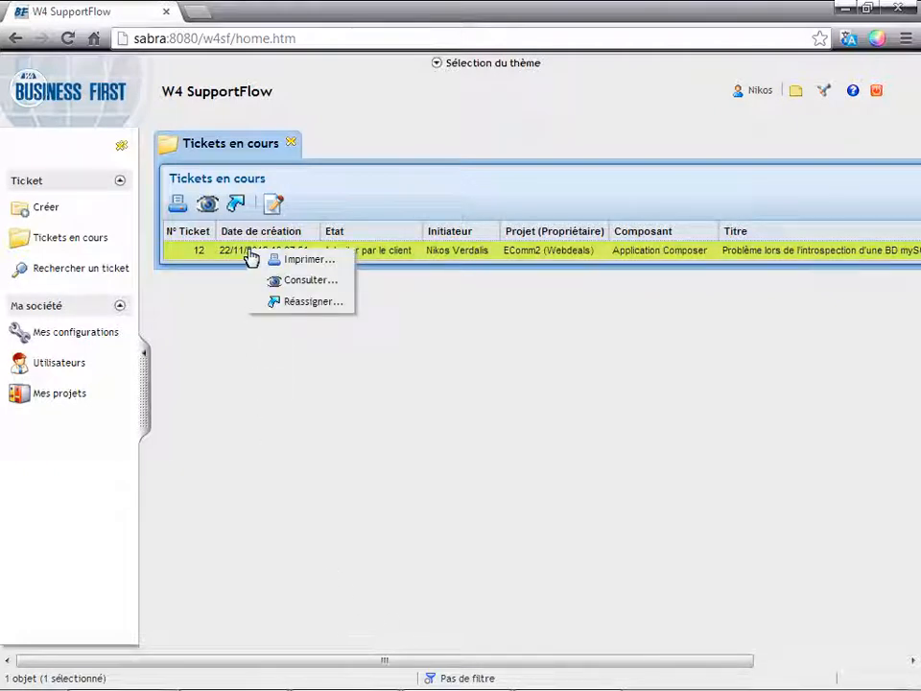
left_click(275, 207)
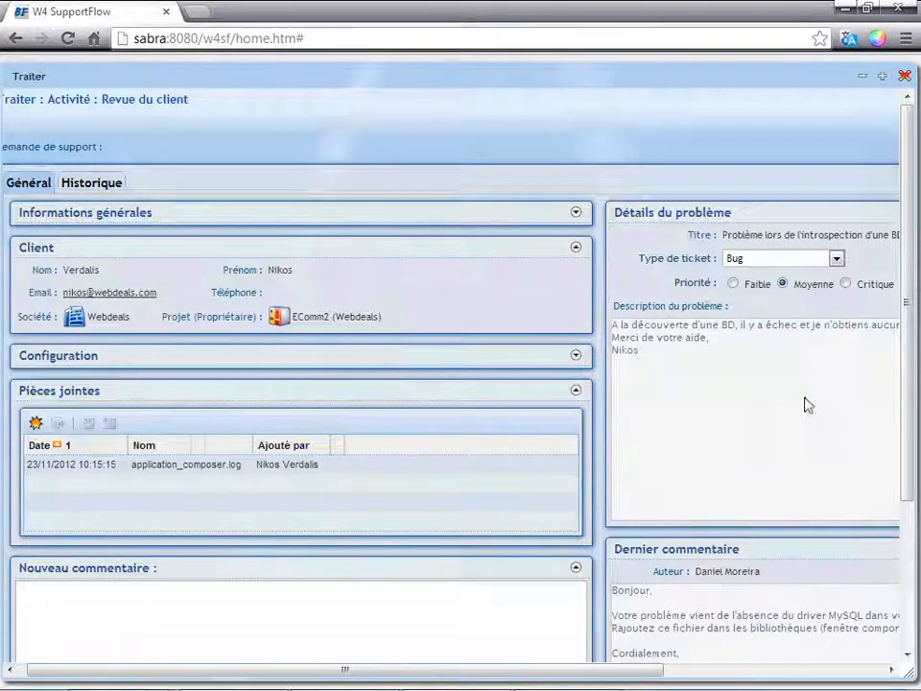
scroll(394, 553, "down", 2)
left_click(374, 493)
type("Merci ca marche.")
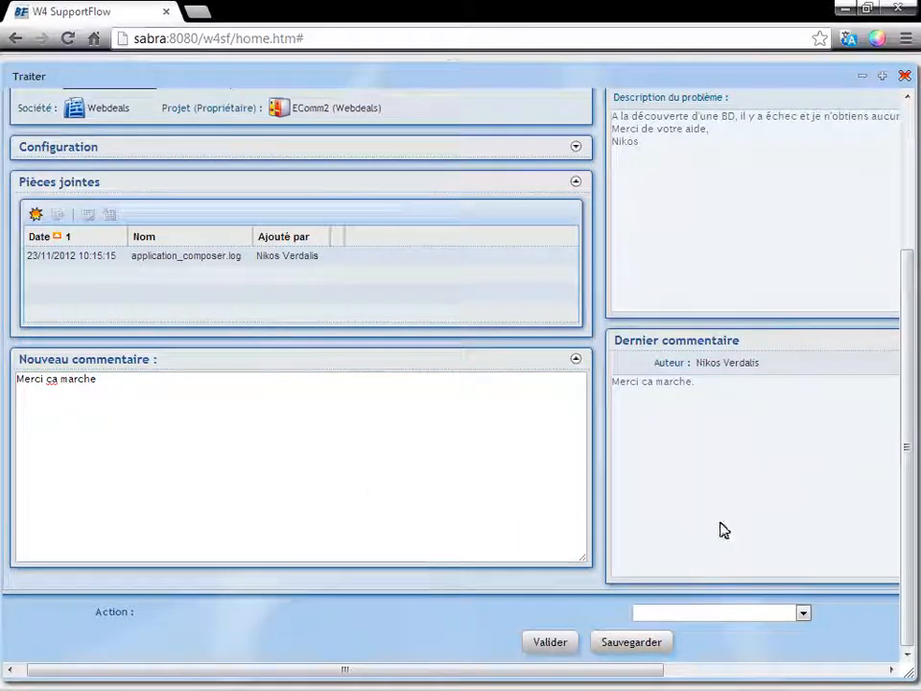
left_click(804, 612)
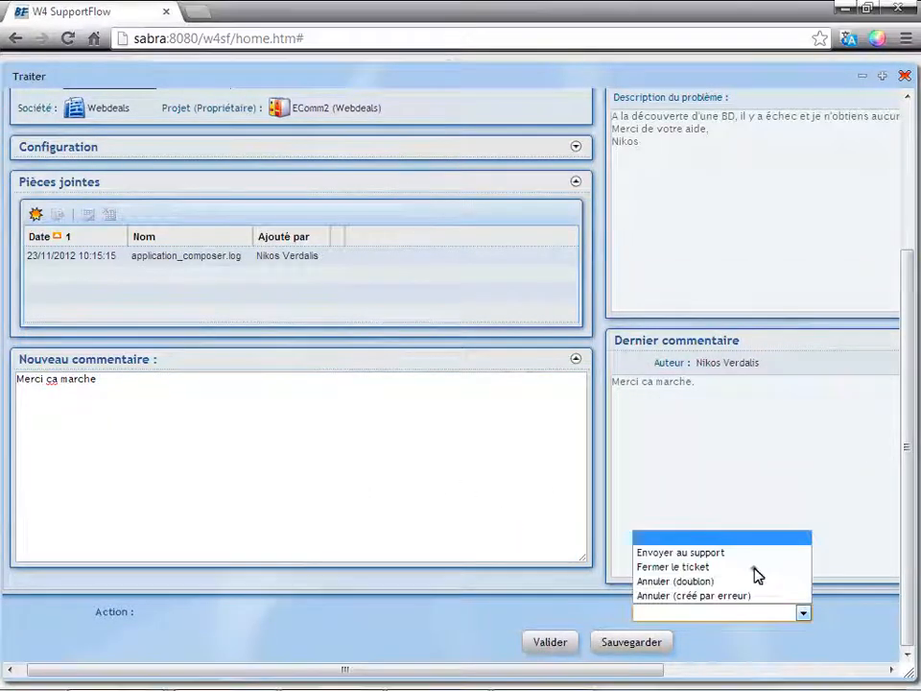
left_click(754, 568)
left_click(544, 640)
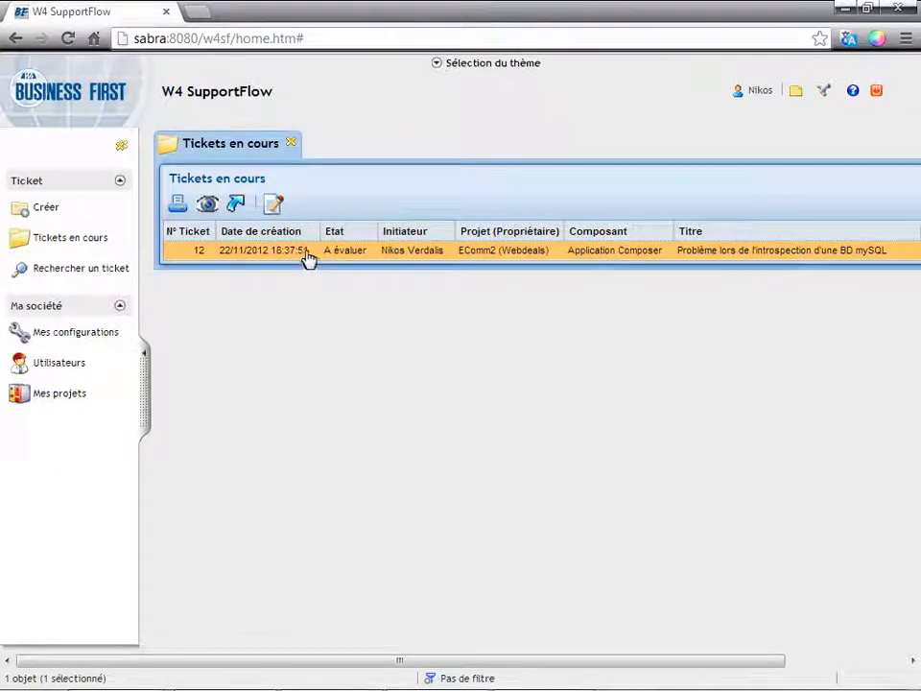
Open the ticket's evaluation and choose "Résolu par le support", overall satisfaction "Oui", and "Satisfait" for resolution, responsiveness and clarity.
left_click(274, 204)
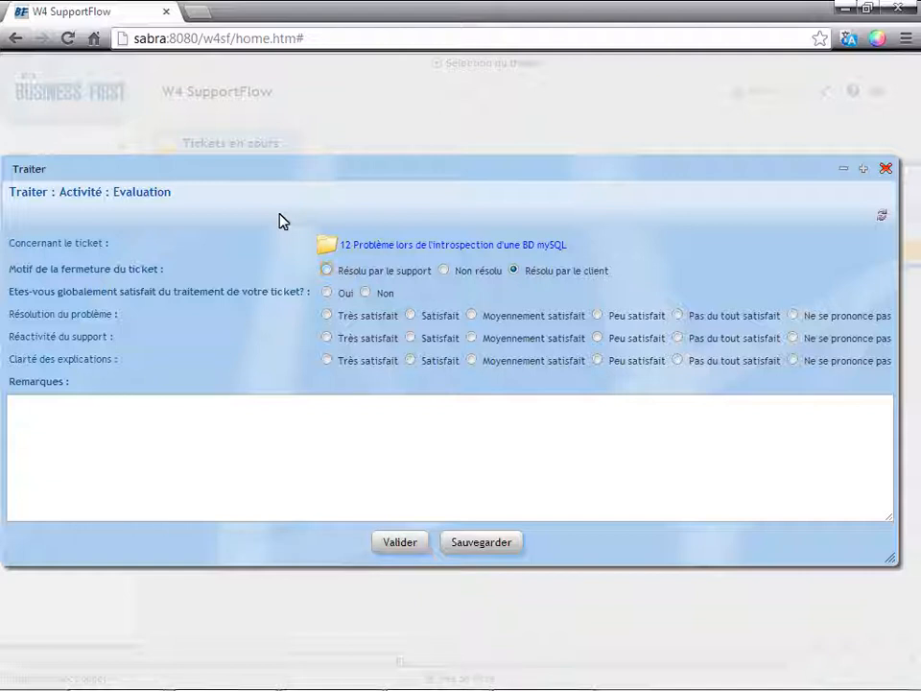
left_click(401, 272)
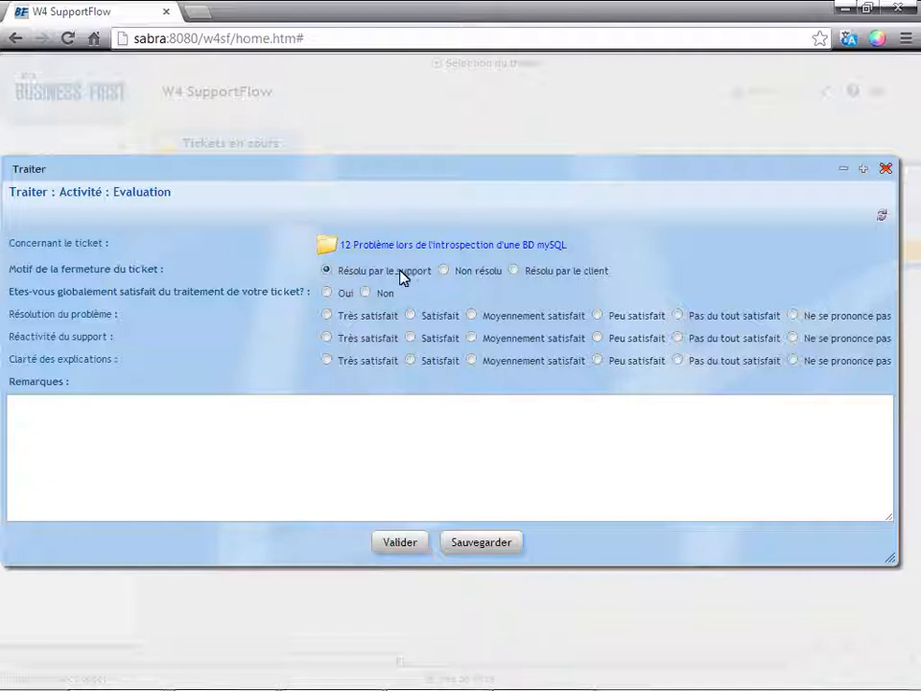
left_click(332, 293)
left_click(412, 317)
left_click(411, 339)
left_click(411, 360)
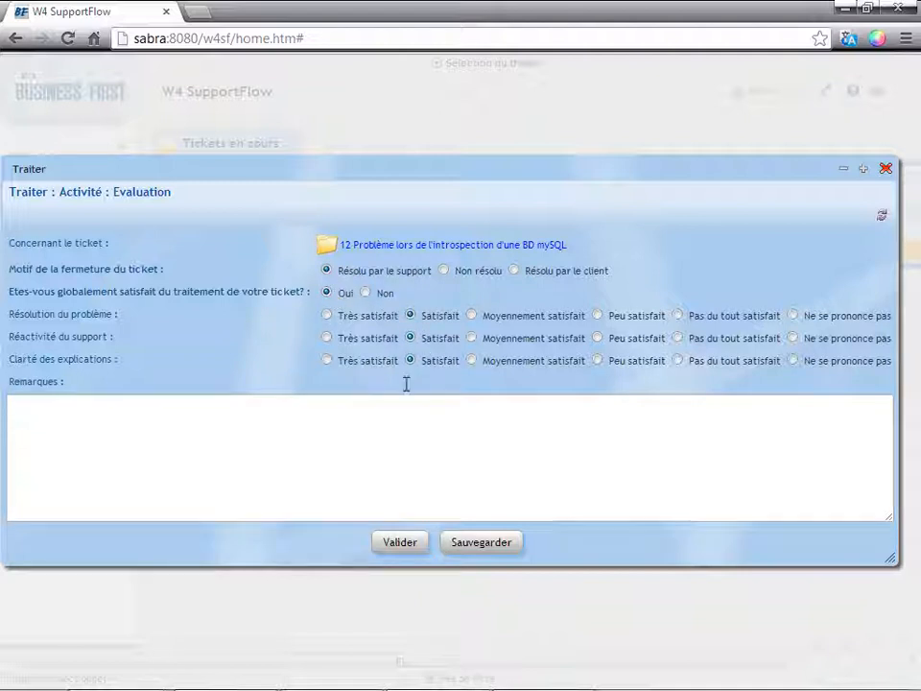
Submit the evaluation with the remark "Merci" and log out of the customer's session.
left_click(402, 482)
type("Me")
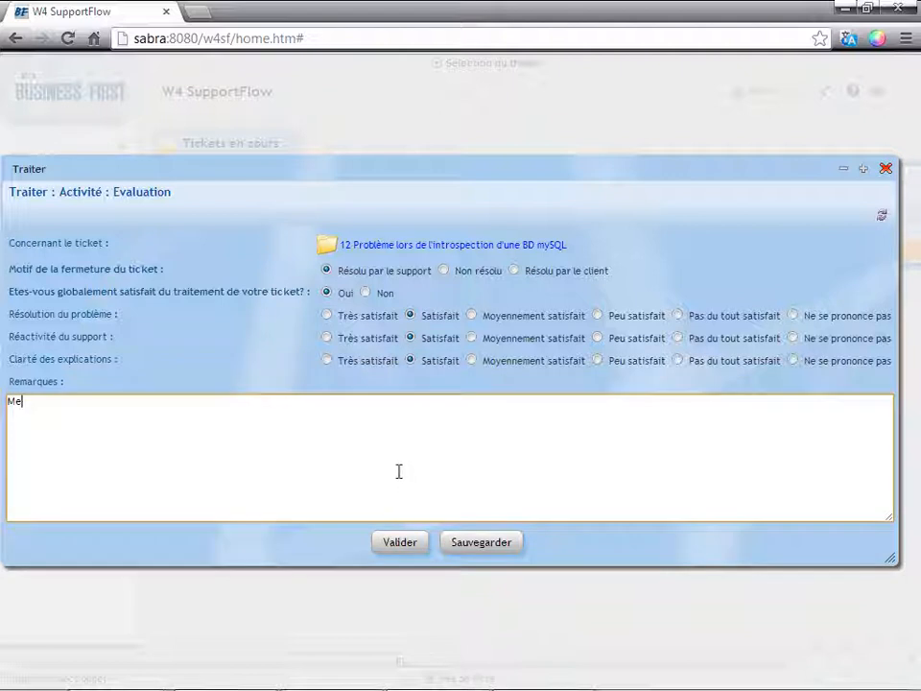
left_click(403, 539)
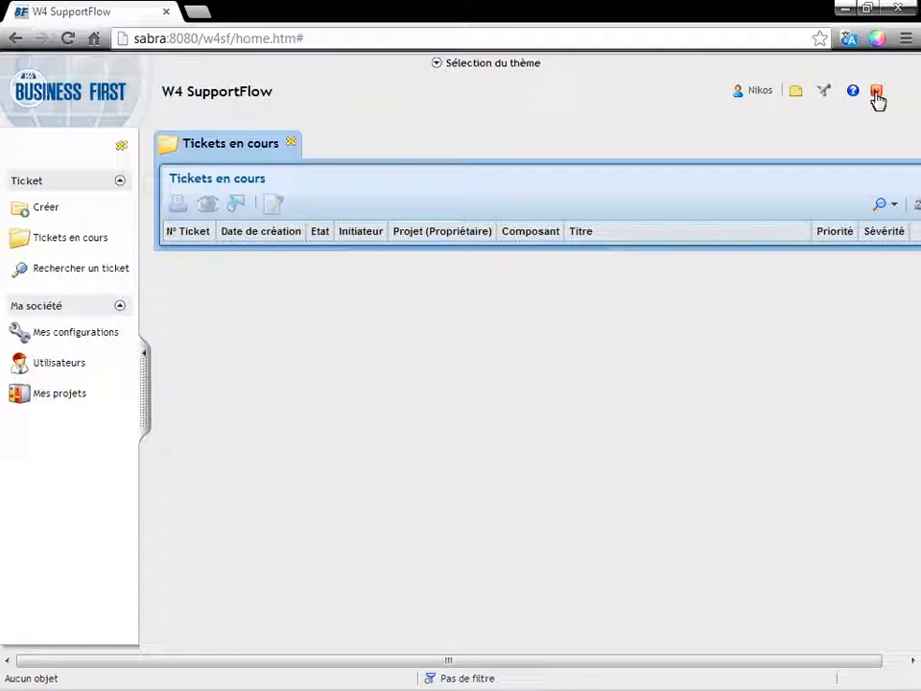
left_click(876, 94)
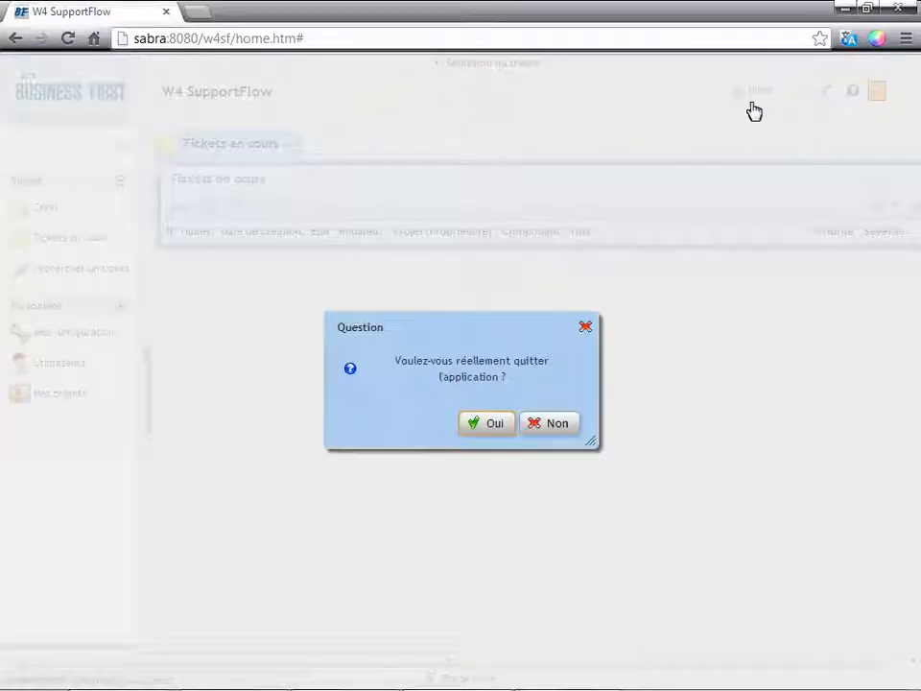
left_click(494, 429)
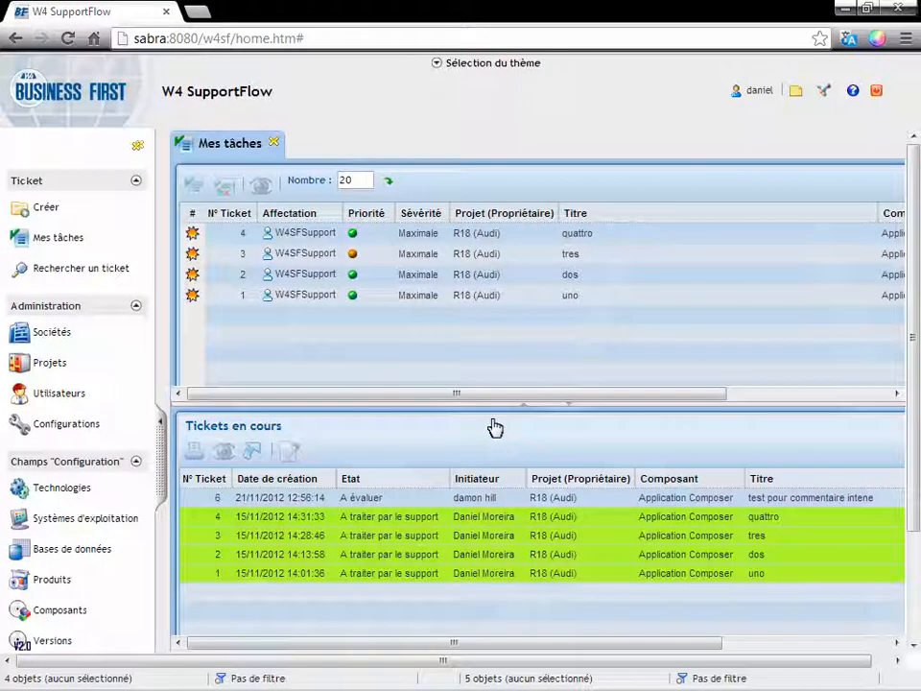
Search the support agent's tickets with a simple filter where Société is "égal à" Webdeals.
left_click(113, 277)
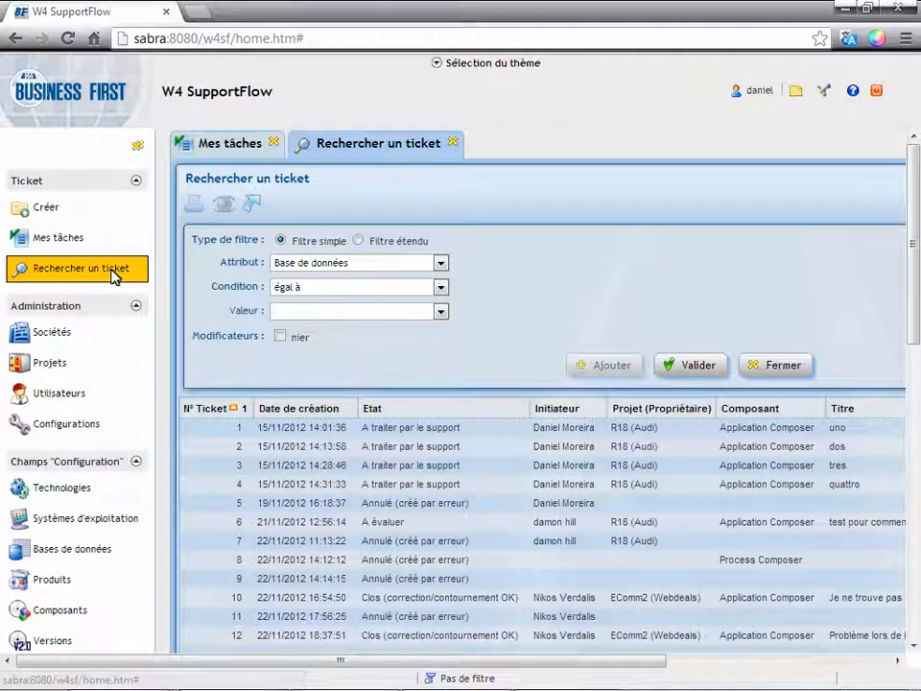
left_click(431, 291)
left_click(413, 305)
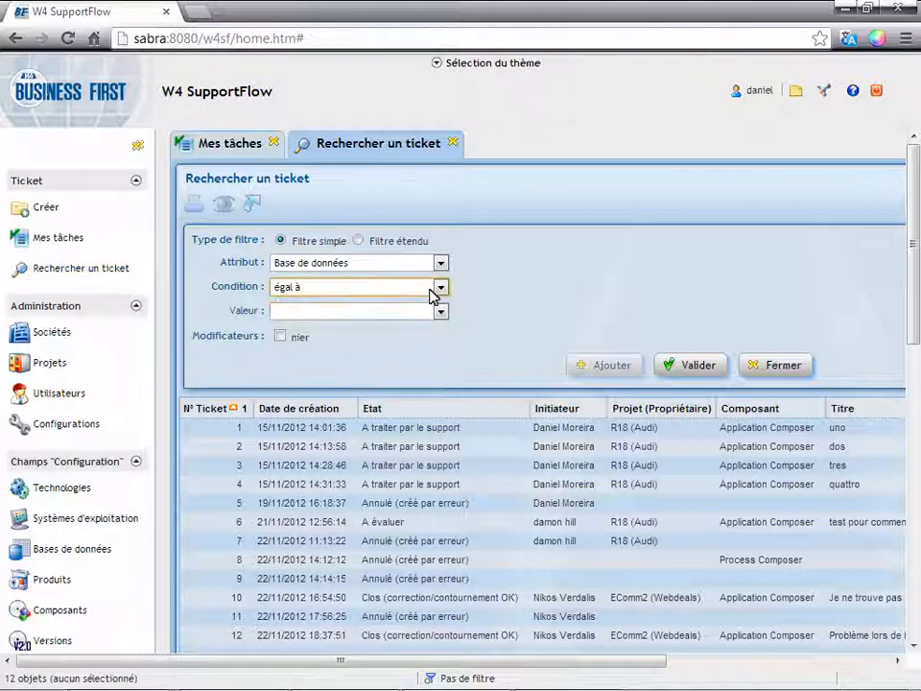
left_click(438, 265)
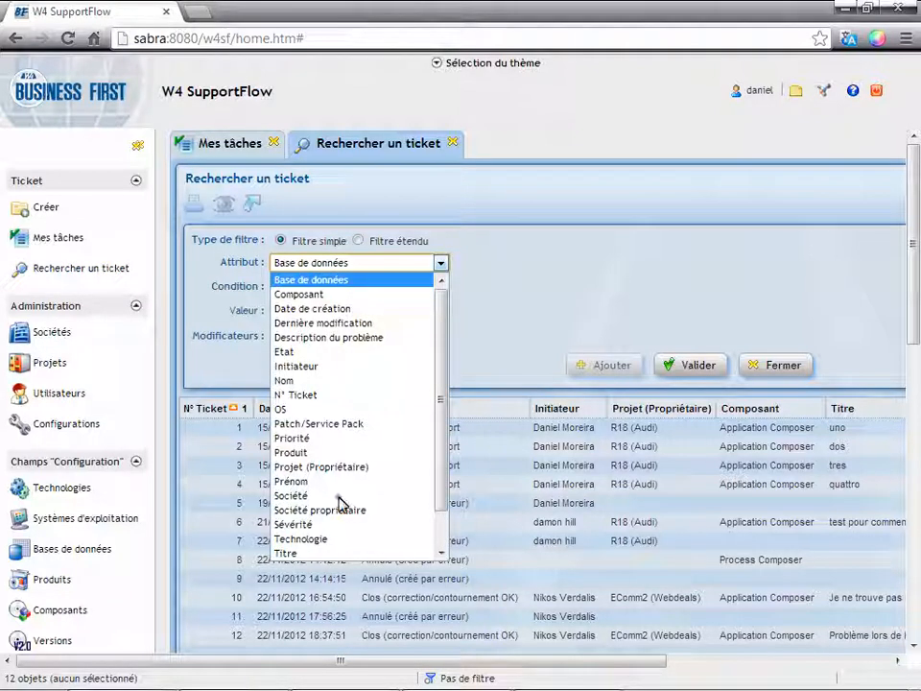
left_click(338, 497)
left_click(440, 313)
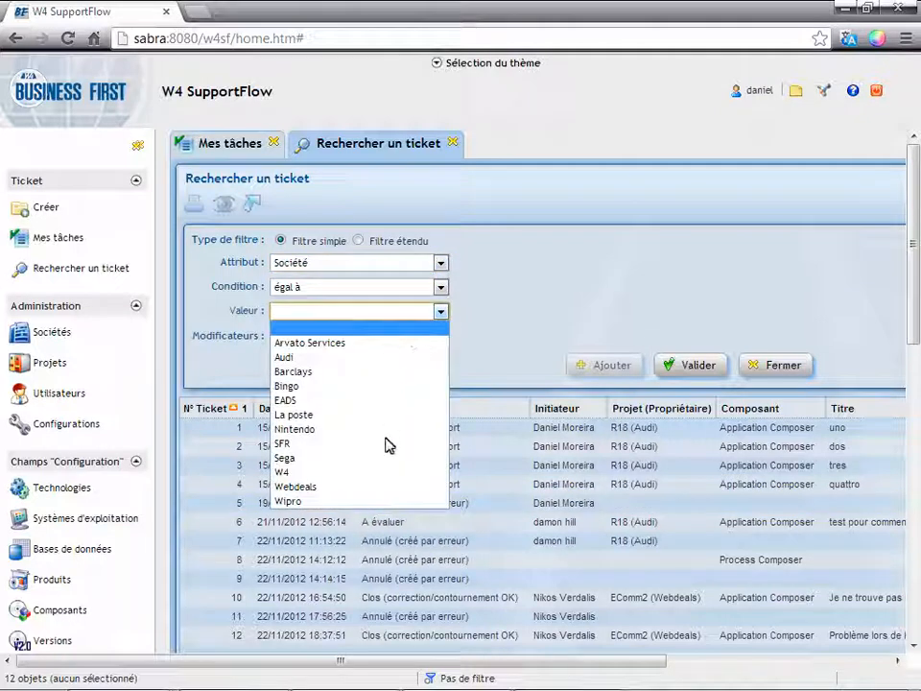
left_click(384, 487)
left_click(699, 365)
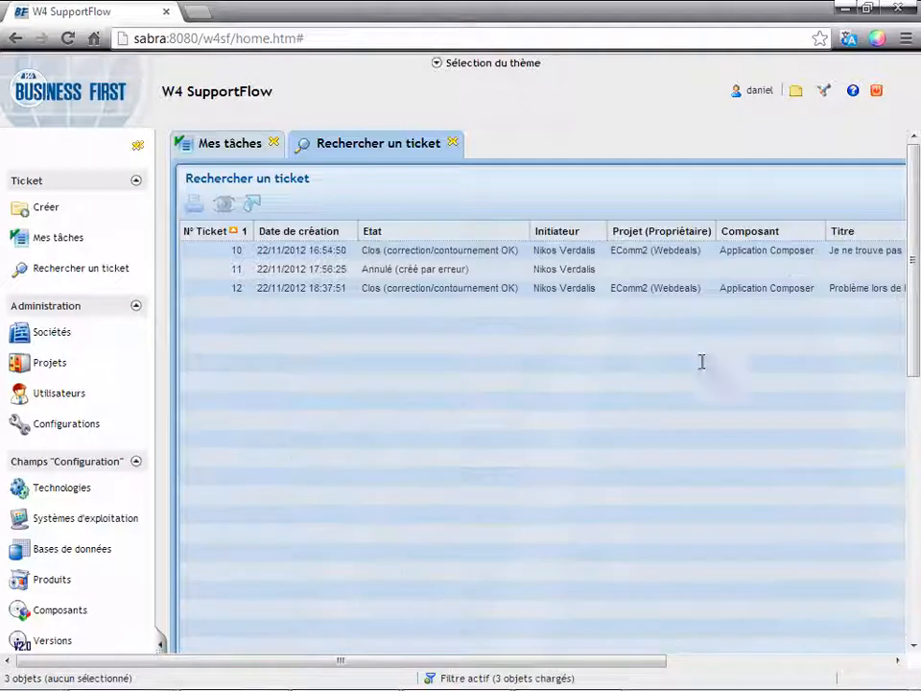
Consult the MySQL introspection ticket from the search results and review its Historique and Evaluation.
left_click(631, 253)
left_click(638, 289)
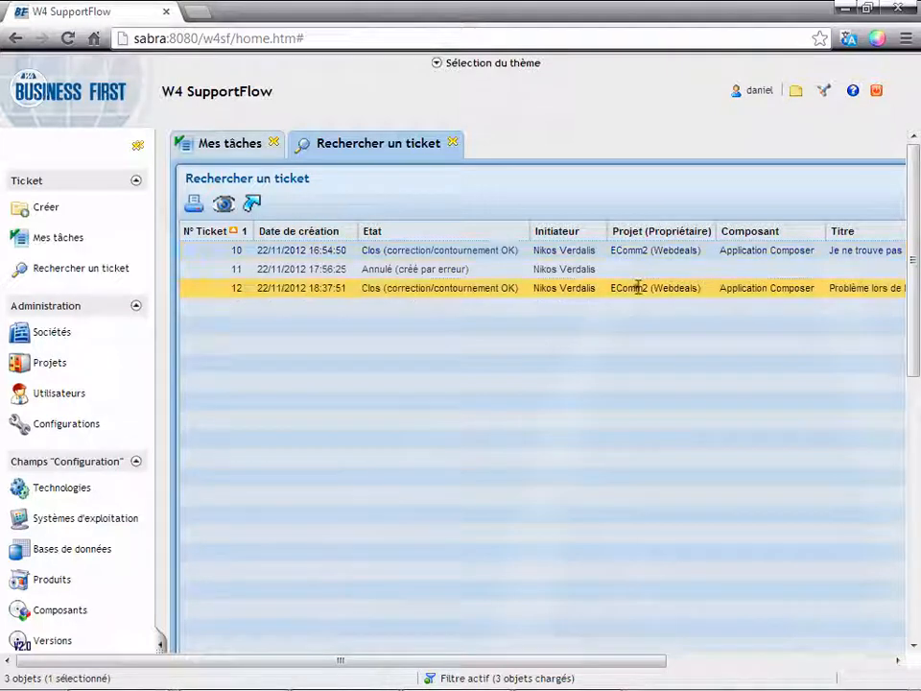
right_click(637, 289)
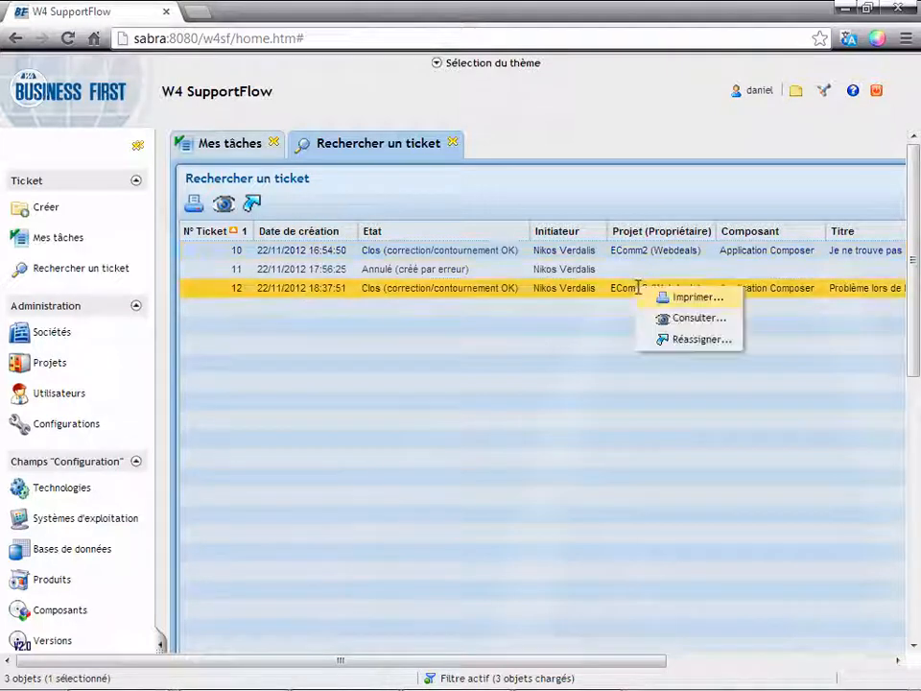
double_click(550, 293)
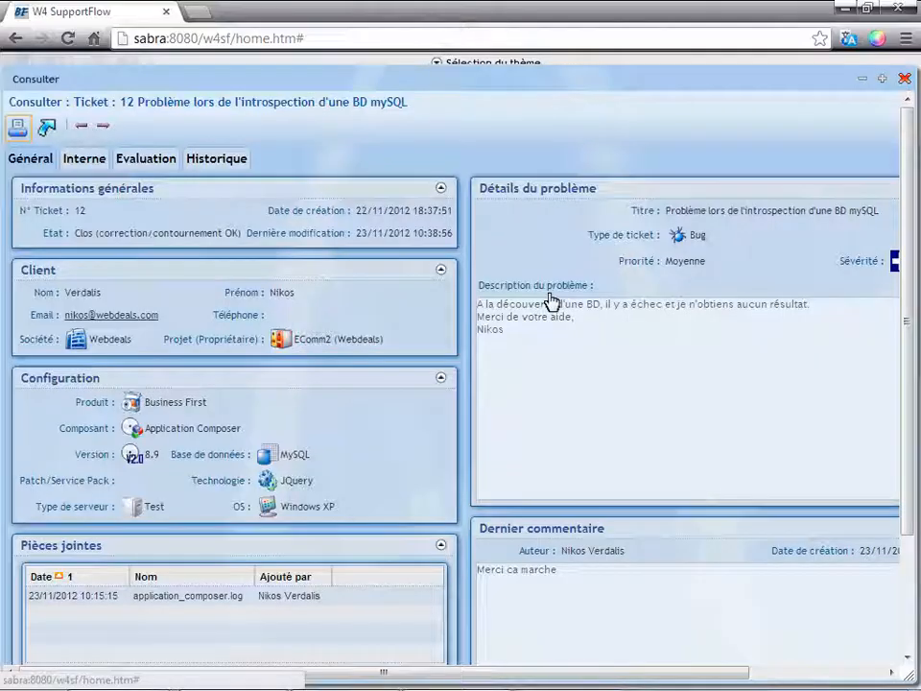
left_click(238, 168)
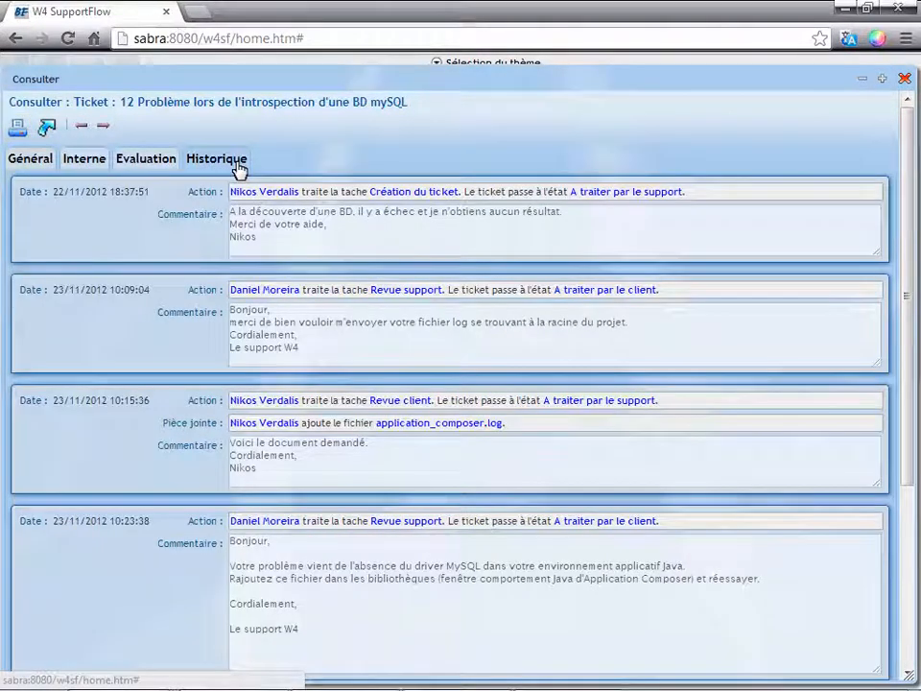
left_click(150, 163)
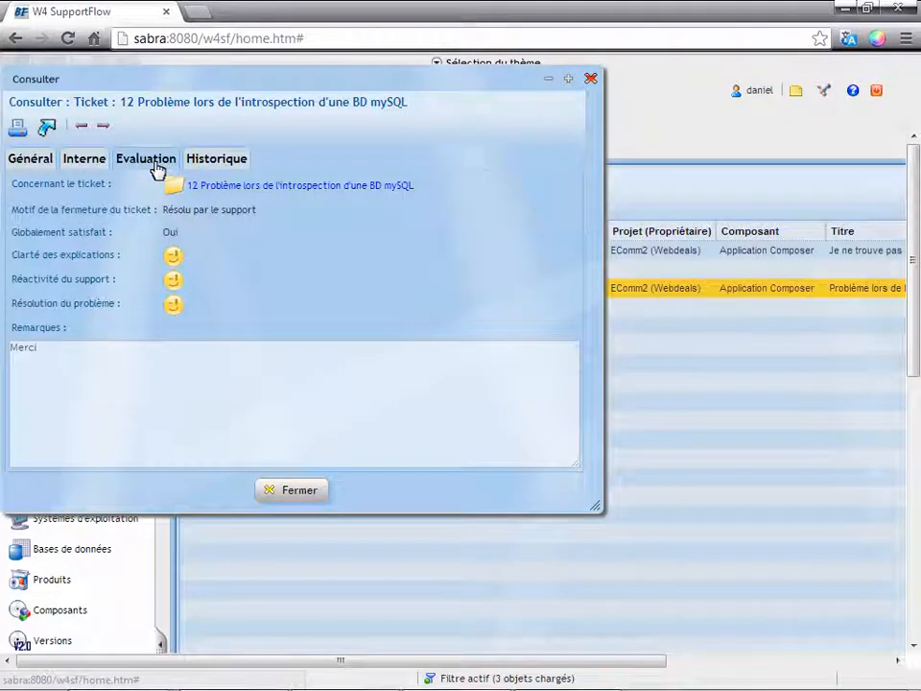